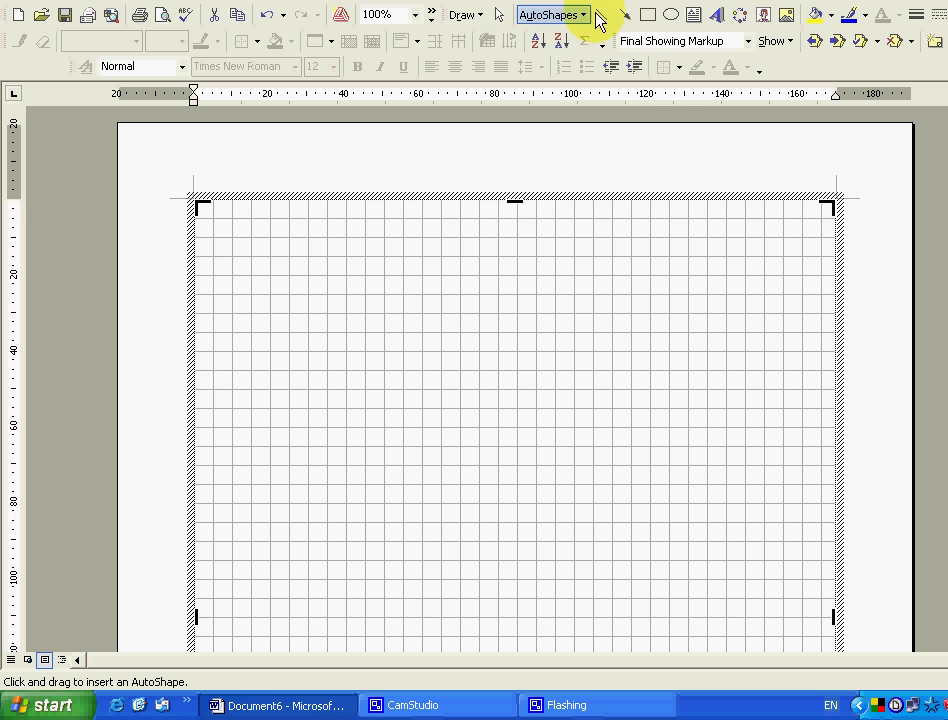
Draw a rectangle about 50 by 30 mm near the canvas top, with two slanted lines from its lower corners nearly meeting below its middle
left_click(646, 16)
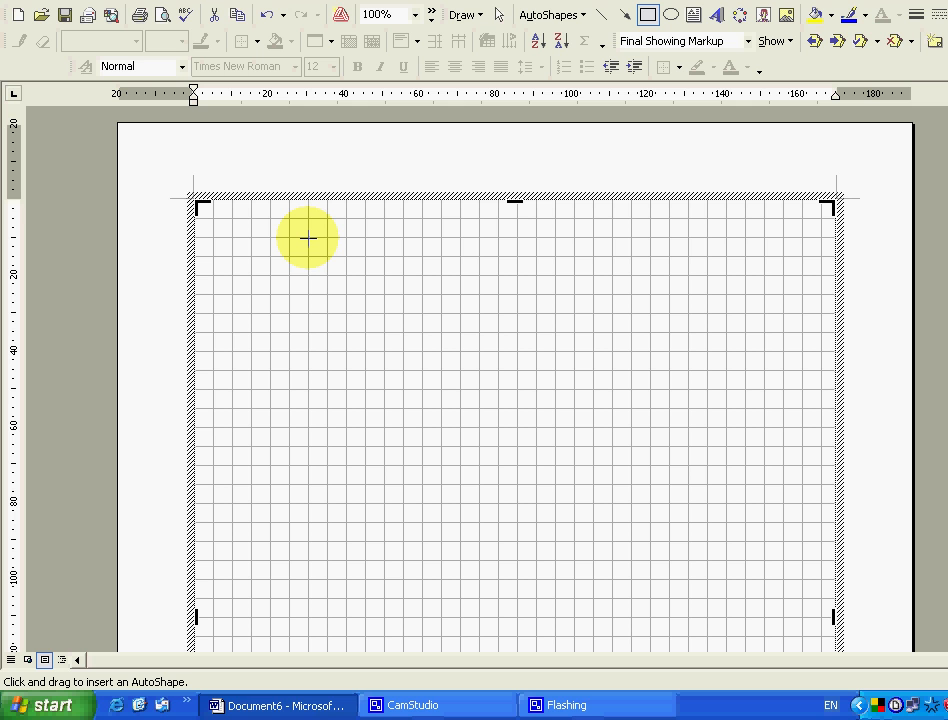
left_click_drag(307, 238, 498, 350)
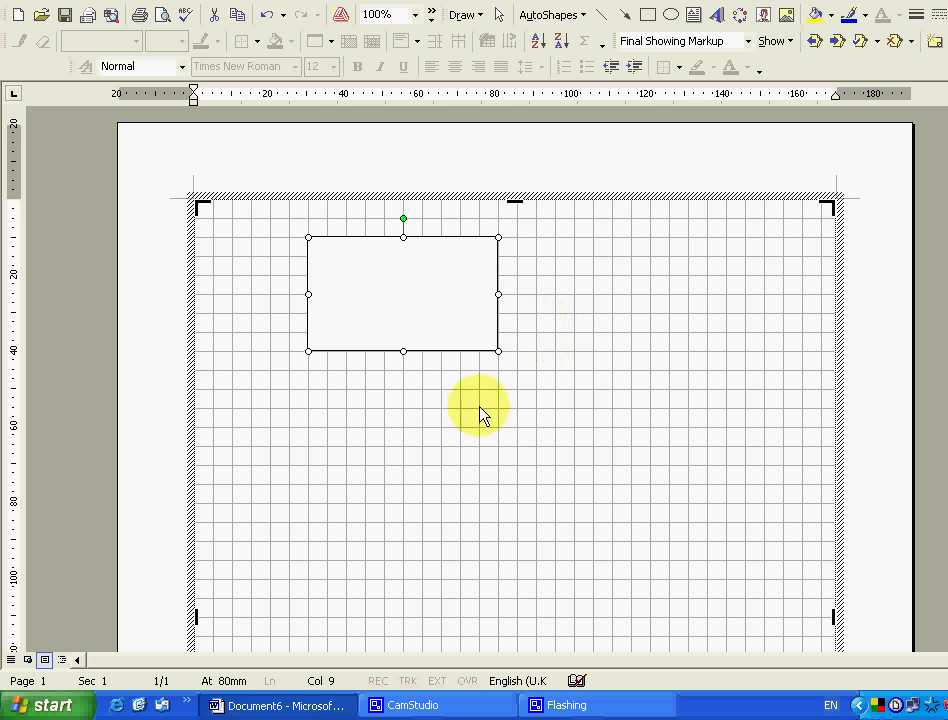
left_click(602, 15)
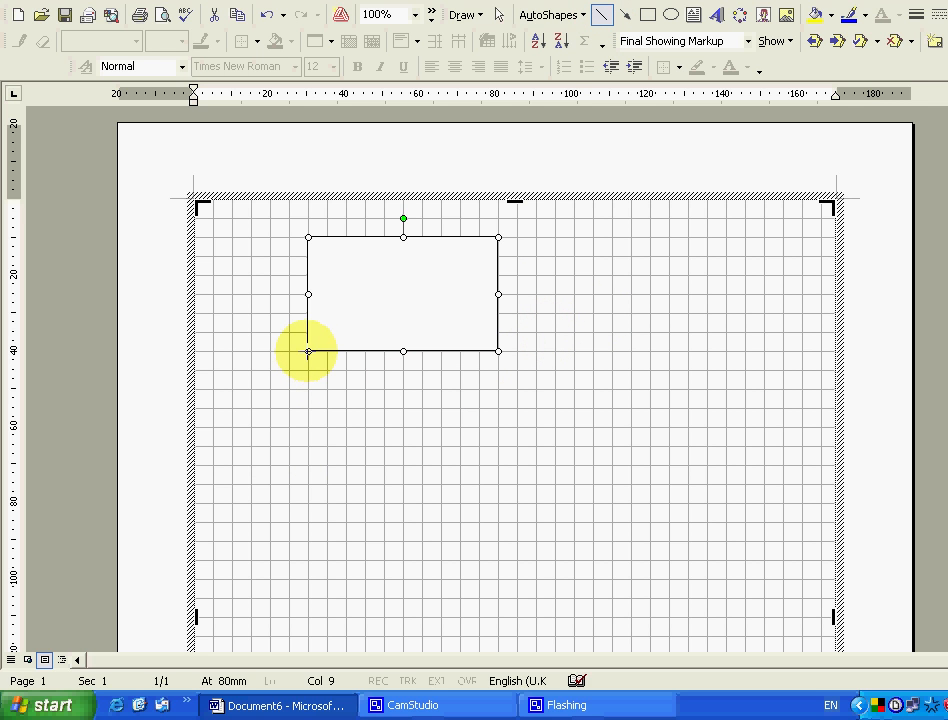
left_click_drag(308, 351, 399, 370)
left_click(604, 15)
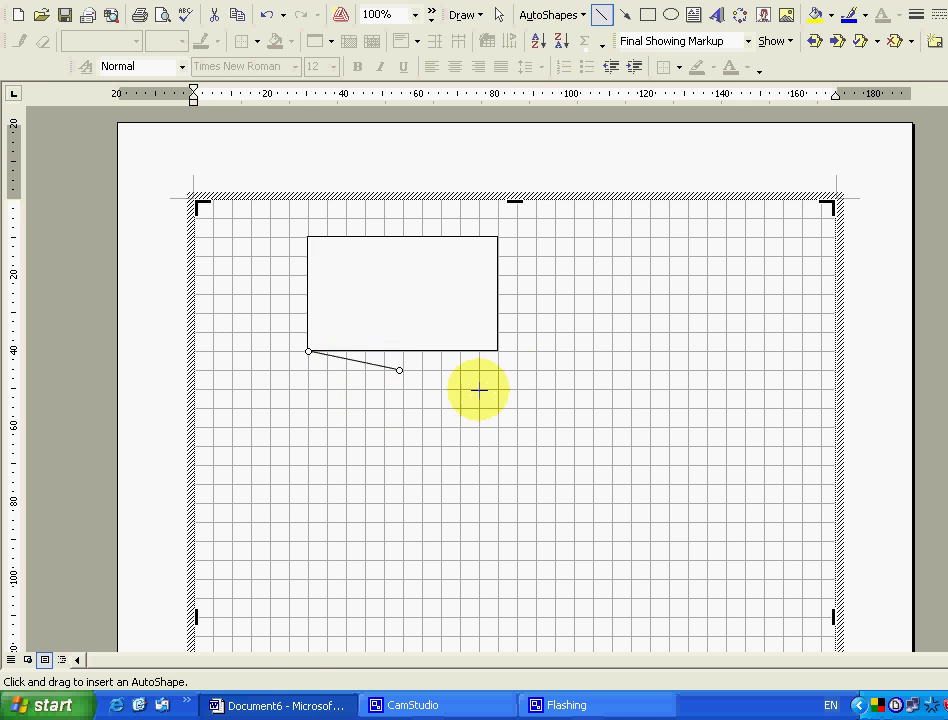
left_click_drag(497, 351, 405, 370)
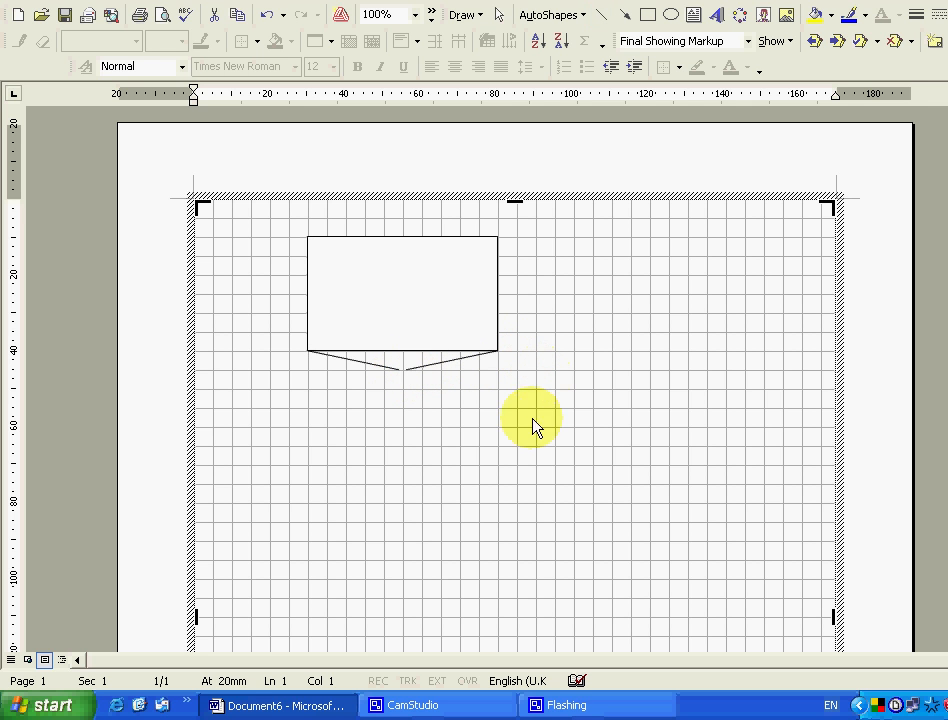
Draw a rounded rectangle inside the unit's rectangle and adjust its edges to about 46 by 26 mm with an even margin
left_click(568, 18)
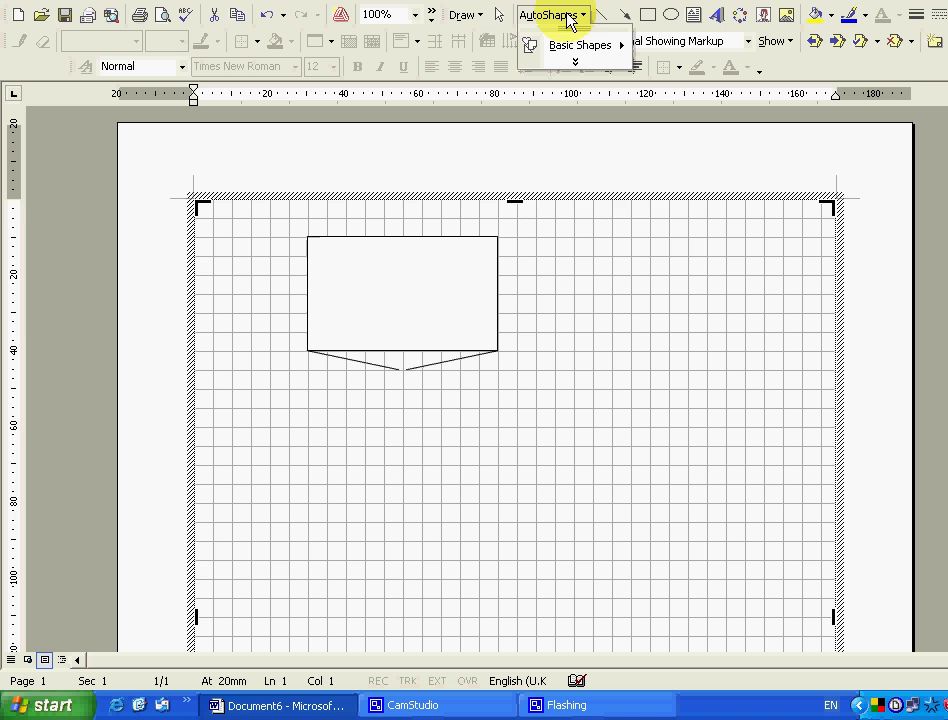
left_click(572, 63)
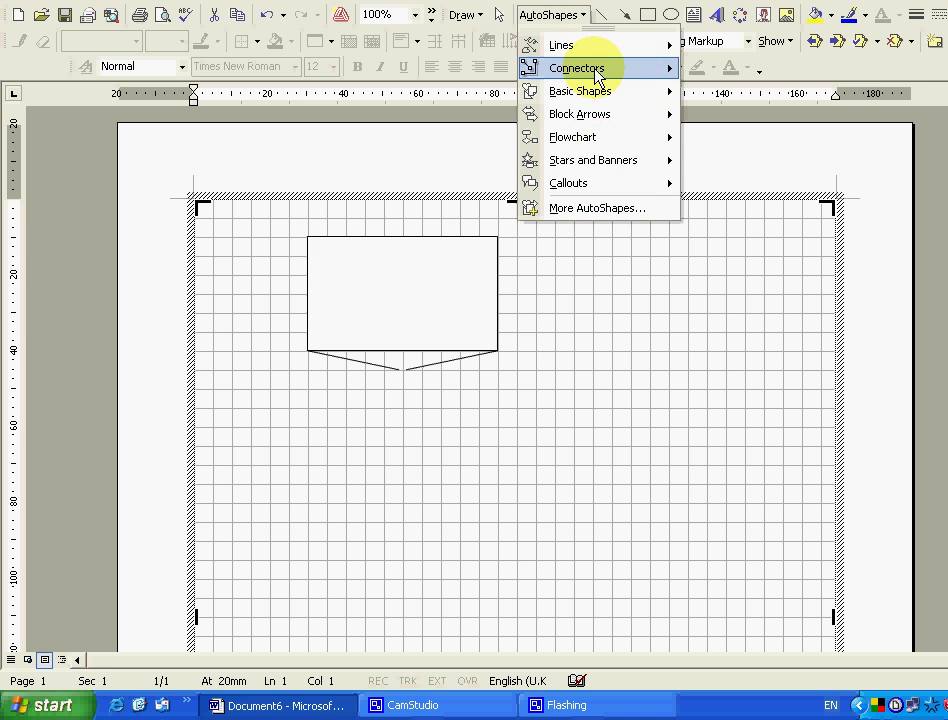
mouse_move(585, 87)
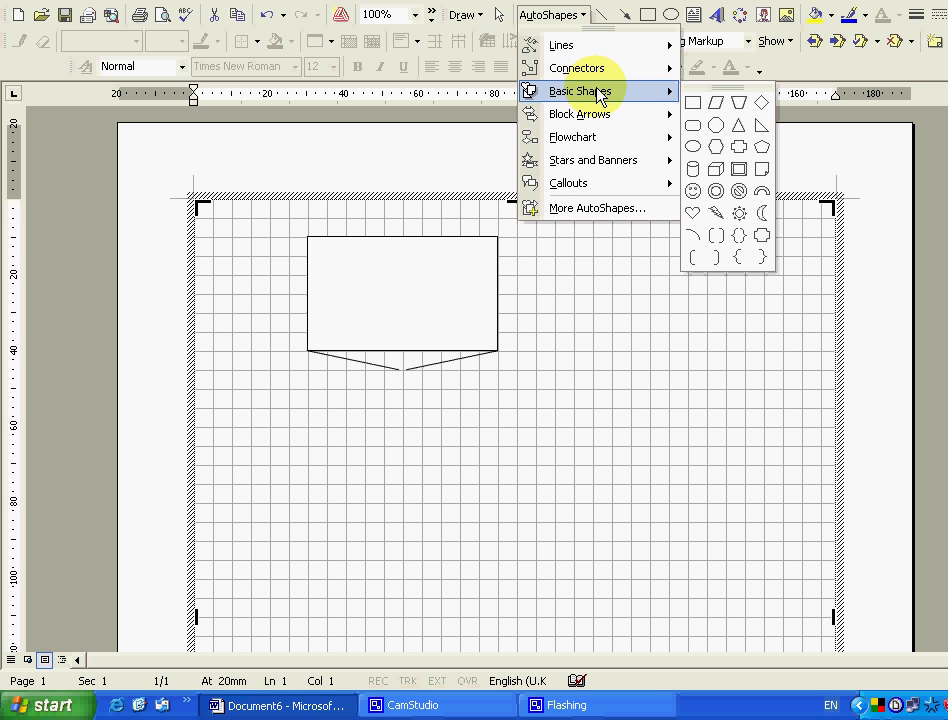
left_click(692, 127)
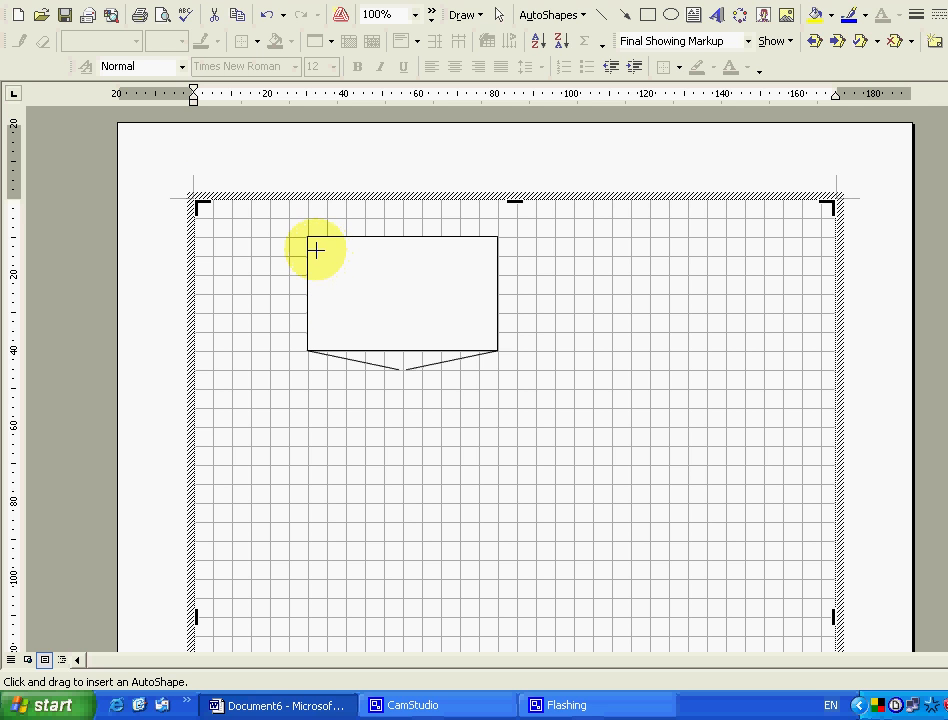
left_click_drag(316, 254, 491, 346)
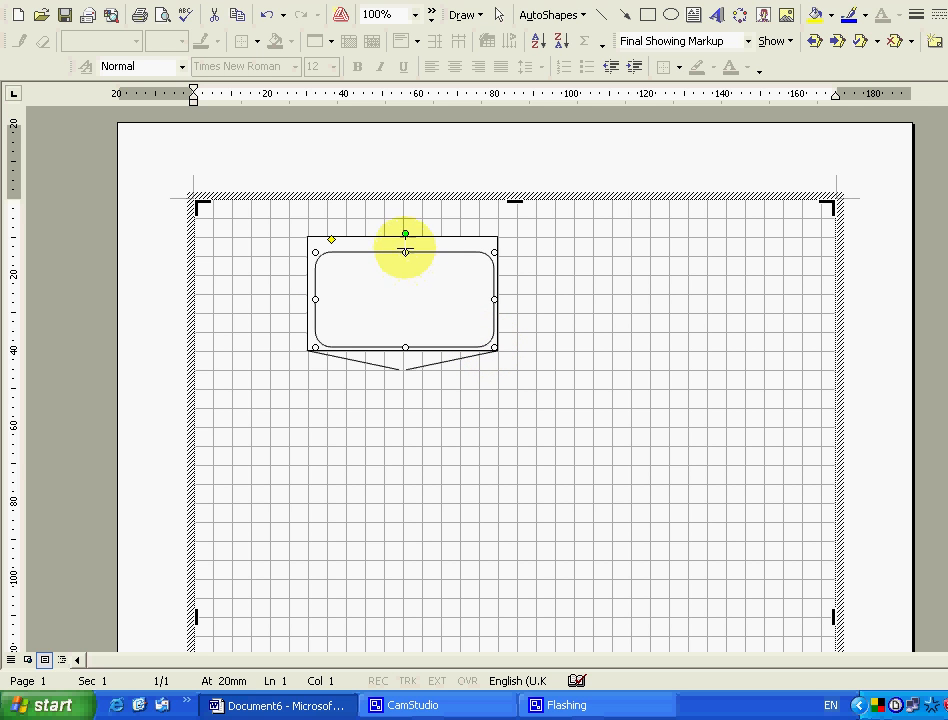
left_click_drag(405, 251, 405, 244)
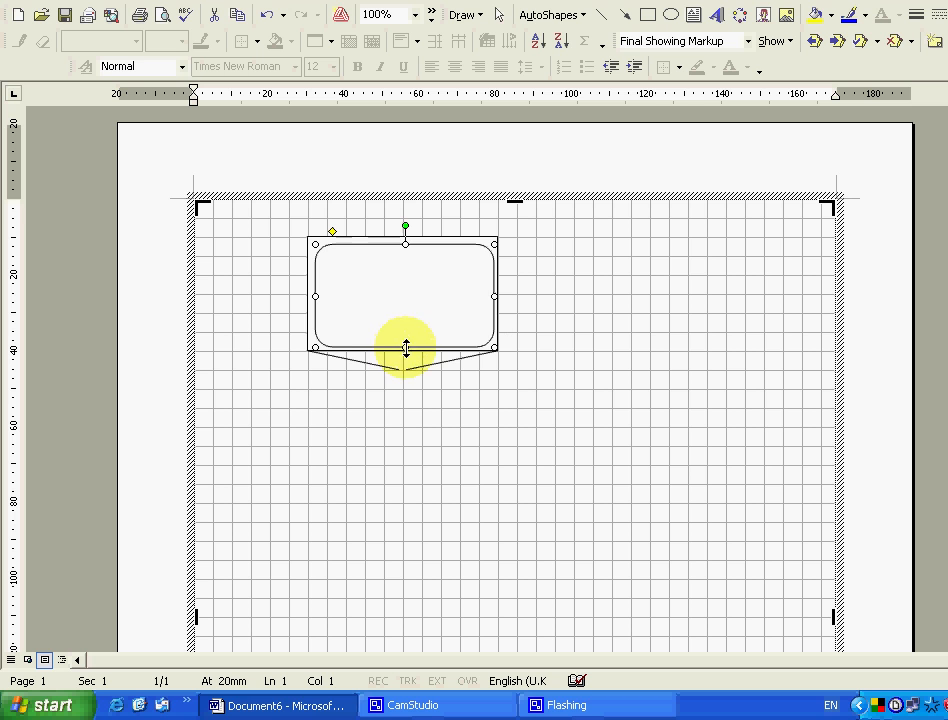
left_click_drag(405, 348, 405, 343)
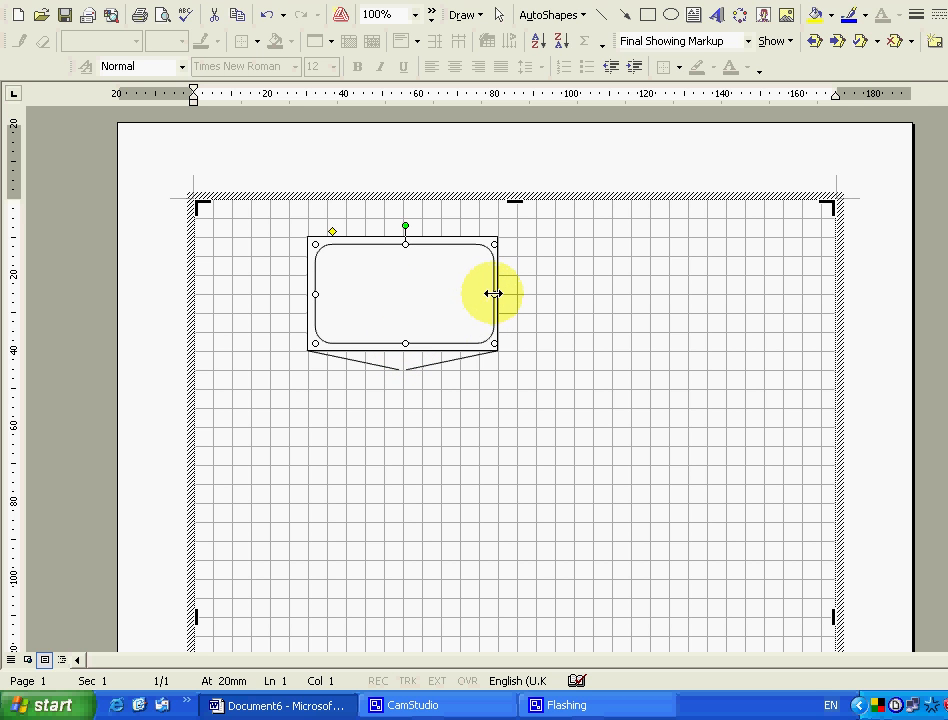
left_click_drag(494, 294, 490, 294)
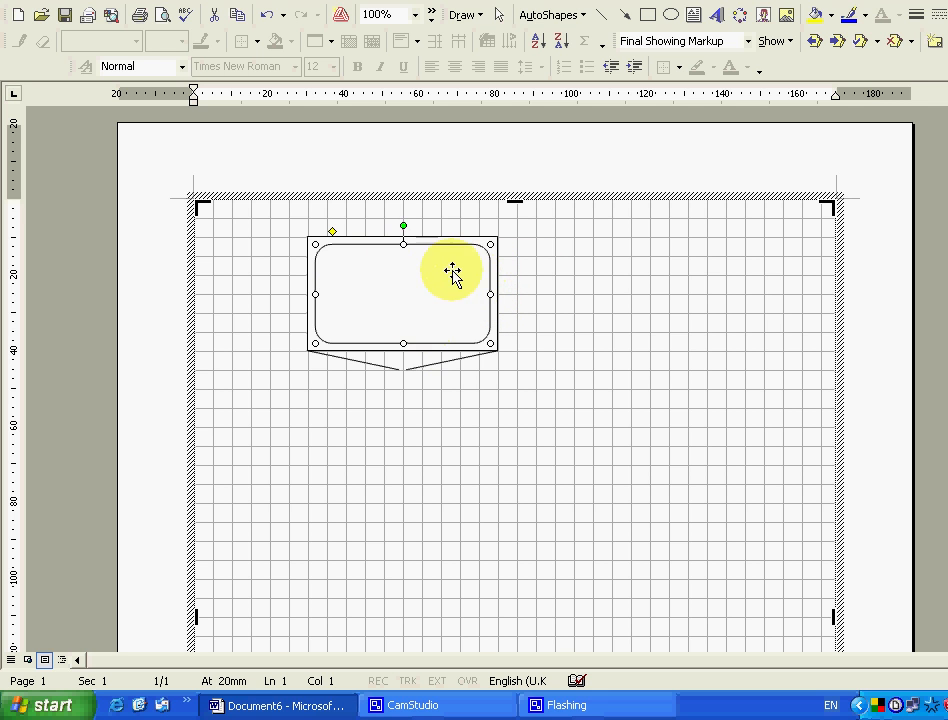
Draw a rounded rectangle about 18 by 20 mm in the left half of the sink outline as the main bowl
left_click(582, 16)
mouse_move(577, 48)
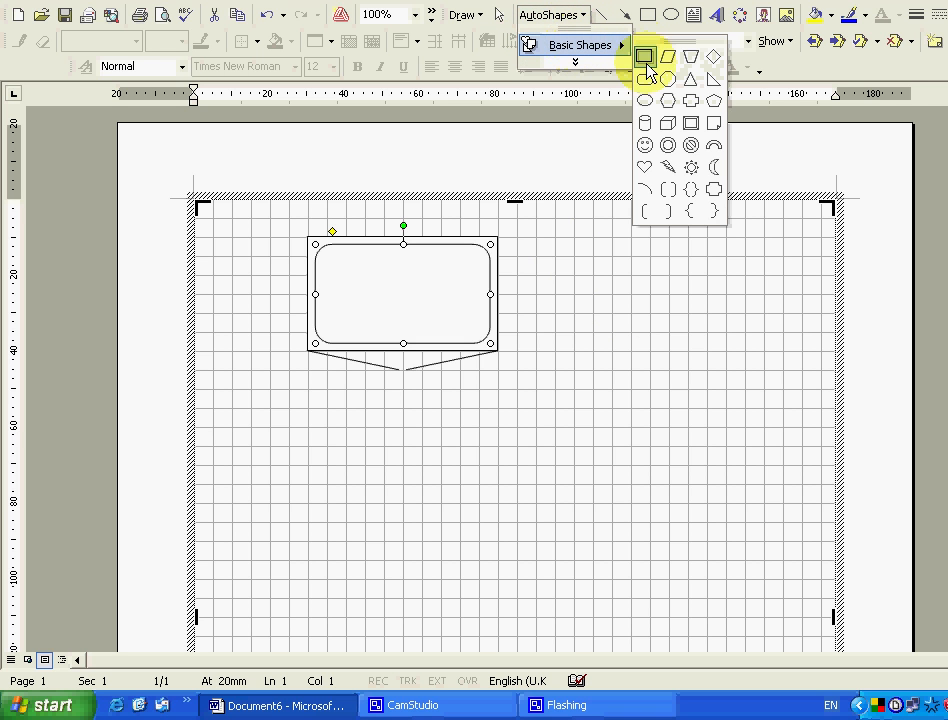
left_click(644, 81)
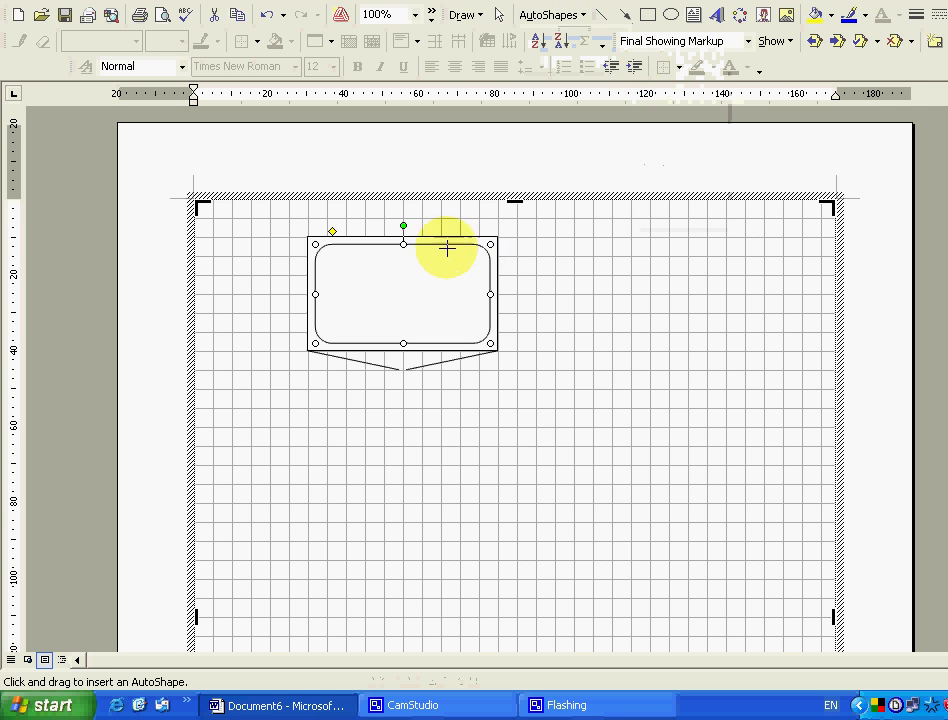
left_click_drag(326, 256, 395, 332)
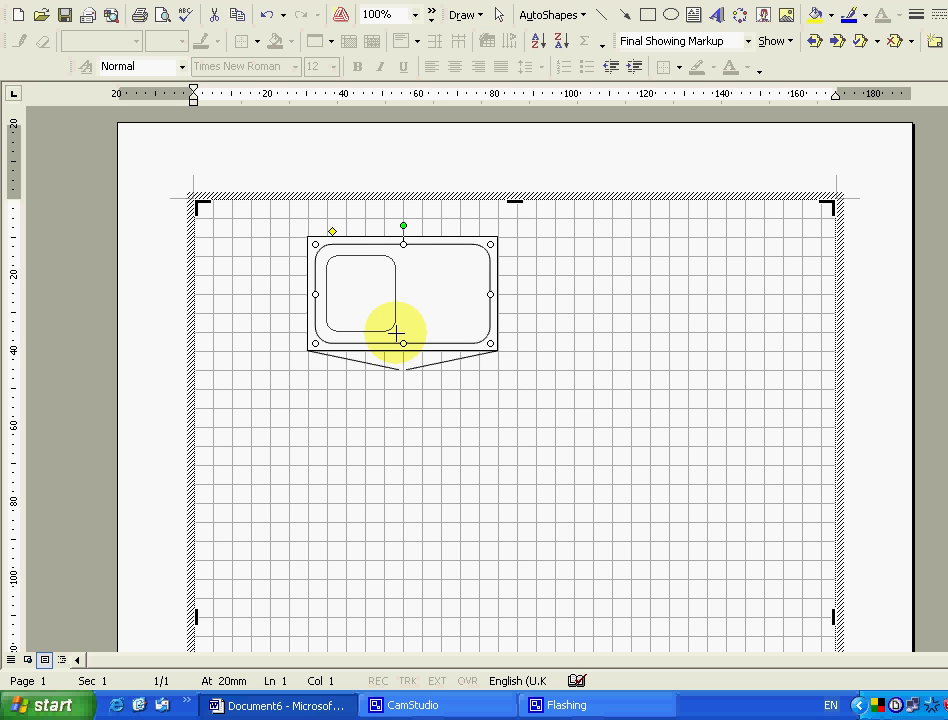
left_click_drag(397, 332, 396, 331)
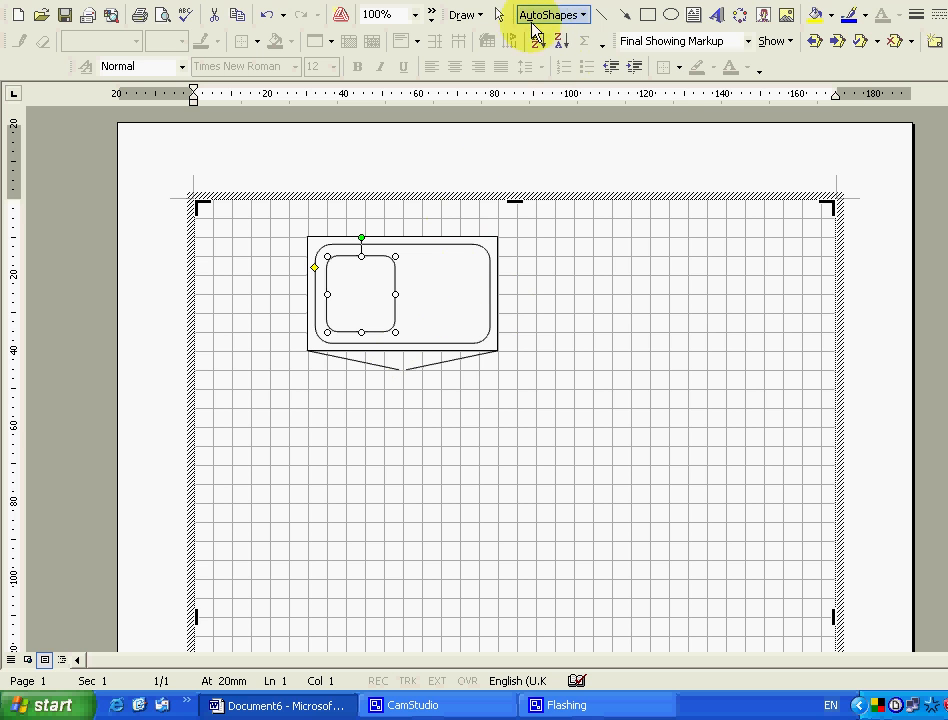
Draw a smaller rounded rectangle about 9 by 14 mm just right of the main bowl as the half bowl
left_click(583, 15)
mouse_move(626, 48)
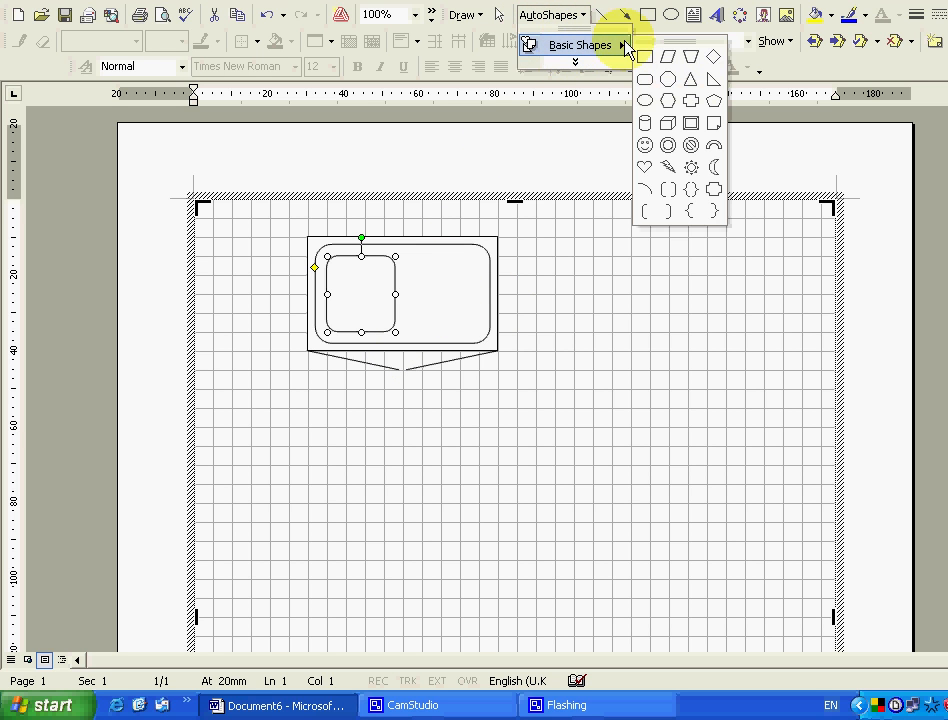
left_click(644, 79)
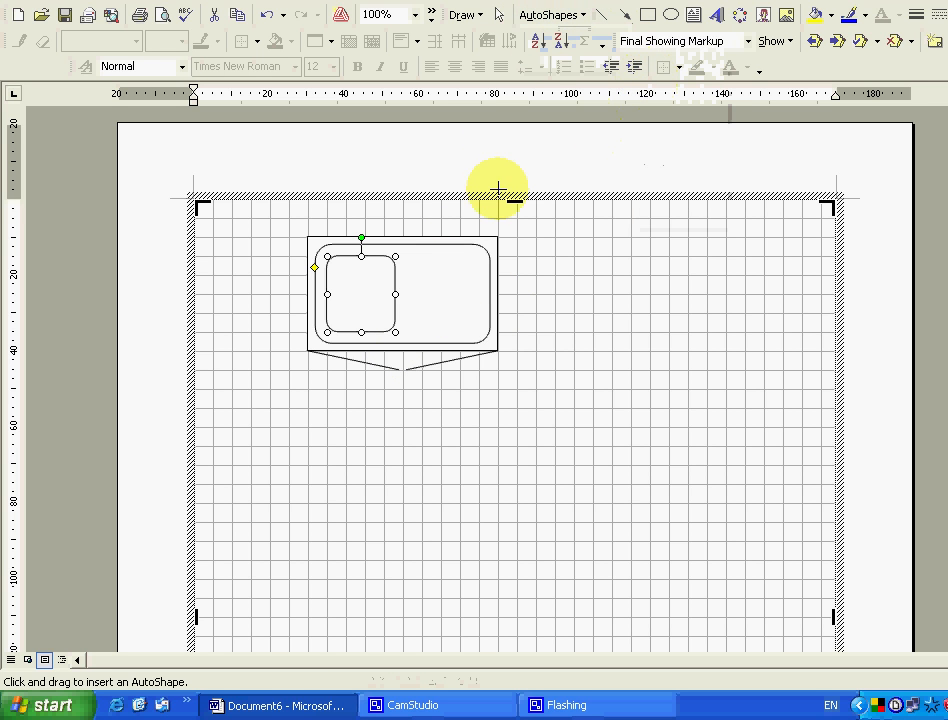
left_click_drag(406, 267, 419, 292)
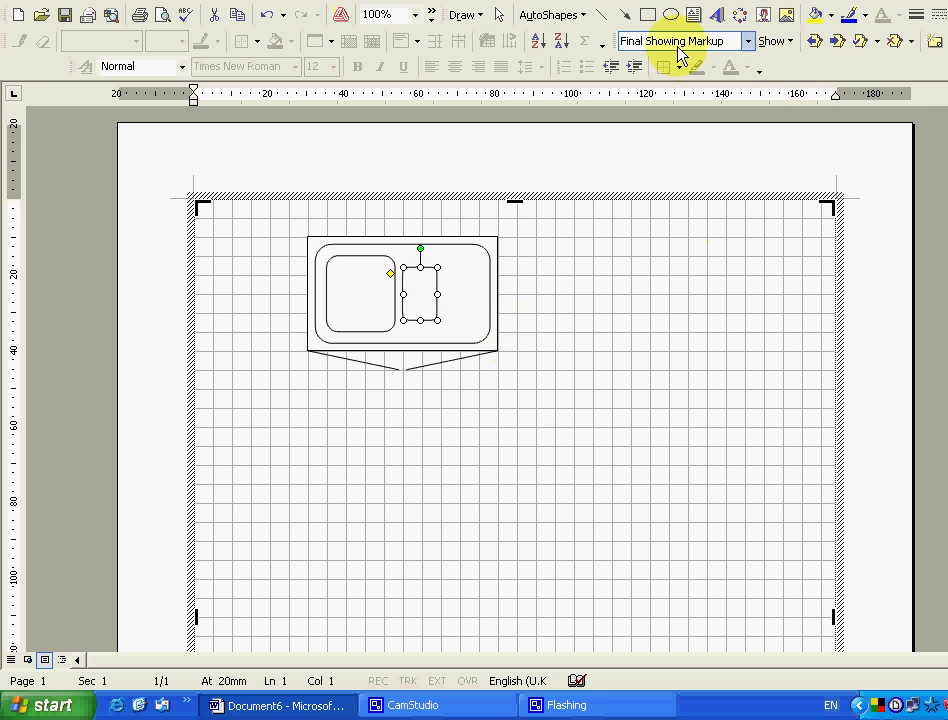
Draw a small circle at the main bowl's right edge and a larger circle centred in the half bowl as drains
left_click(670, 14)
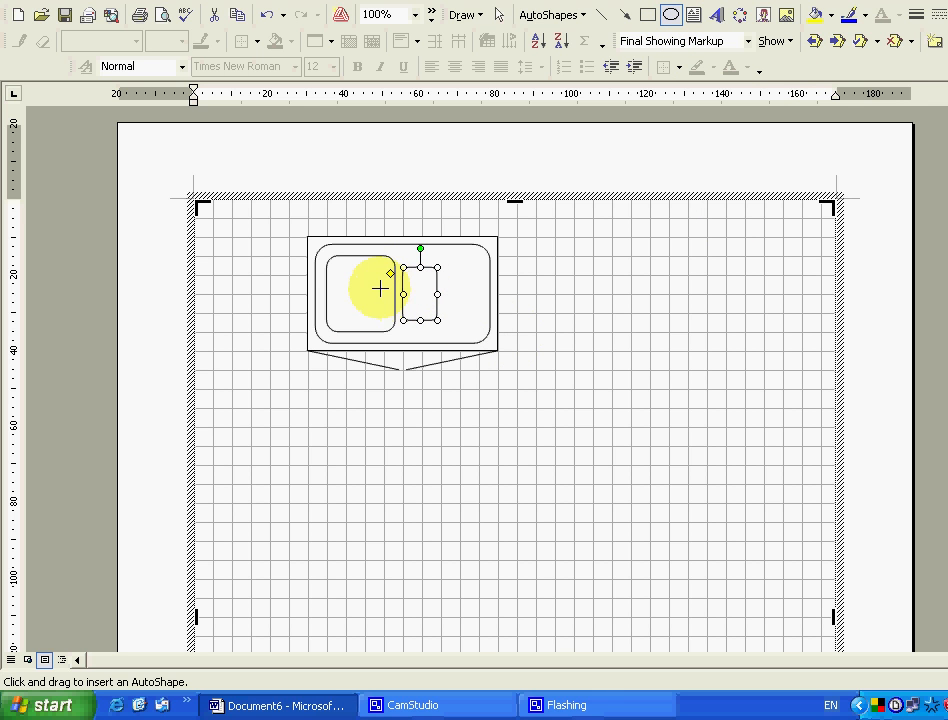
left_click_drag(380, 288, 434, 305)
left_click(670, 14)
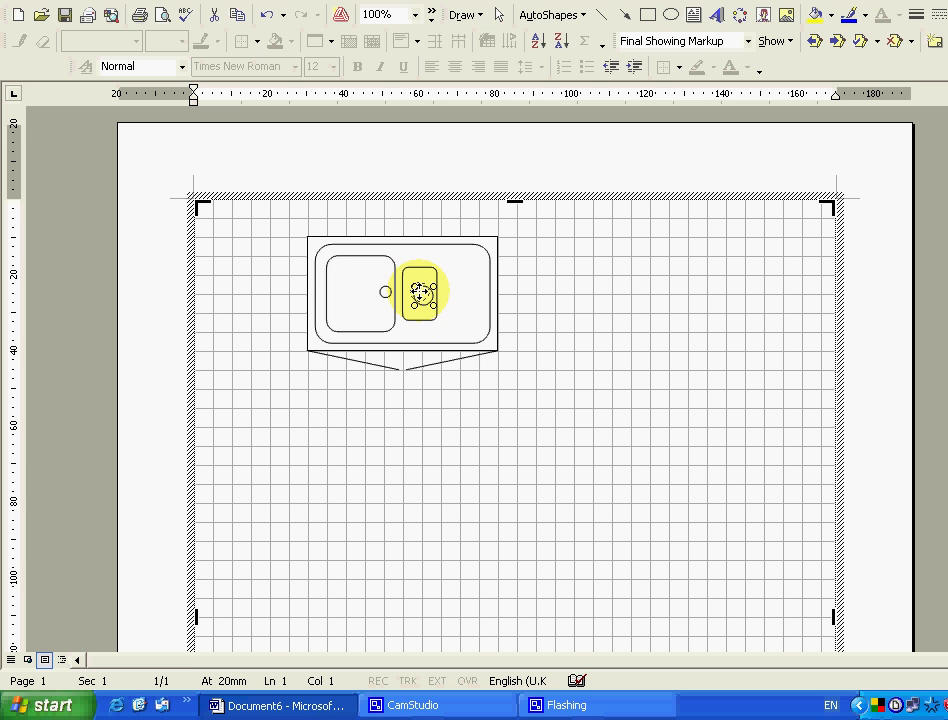
left_click(443, 405)
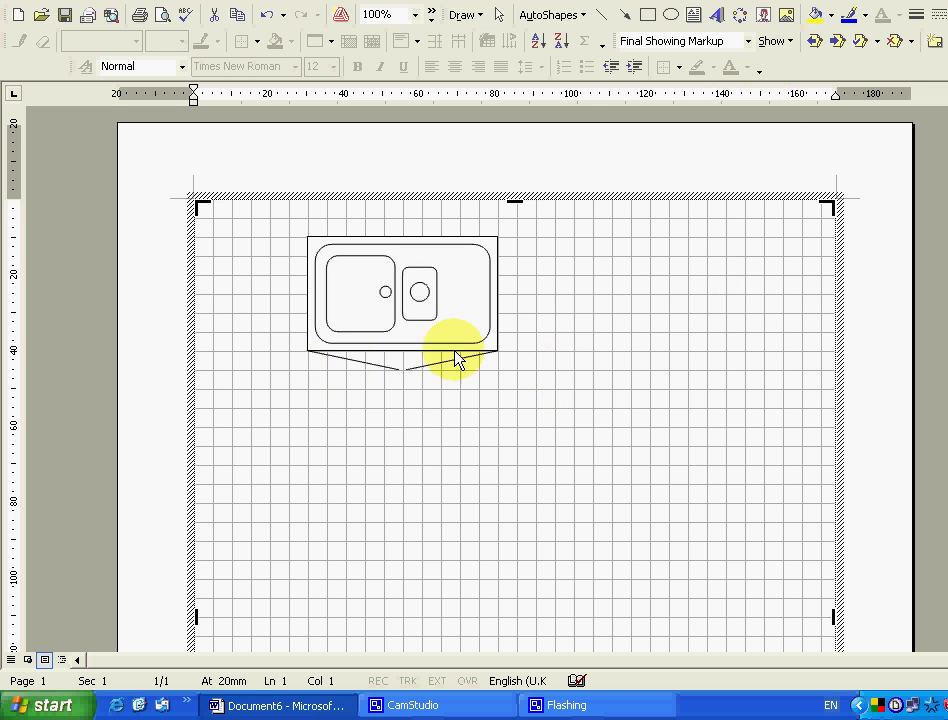
Draw three short horizontal drainer lines, one below another, to the right of the half bowl
left_click(603, 16)
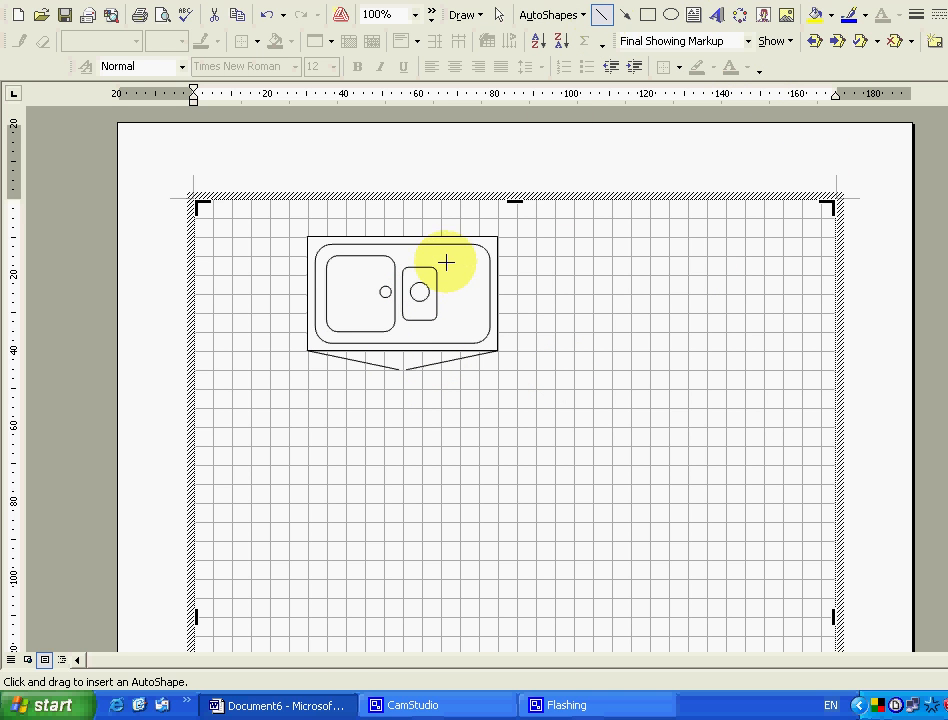
mouse_move(445, 263)
left_mouse_down()
mouse_move(483, 263)
mouse_move(474, 275)
mouse_move(483, 275)
left_mouse_up()
left_click(601, 15)
left_click(601, 15)
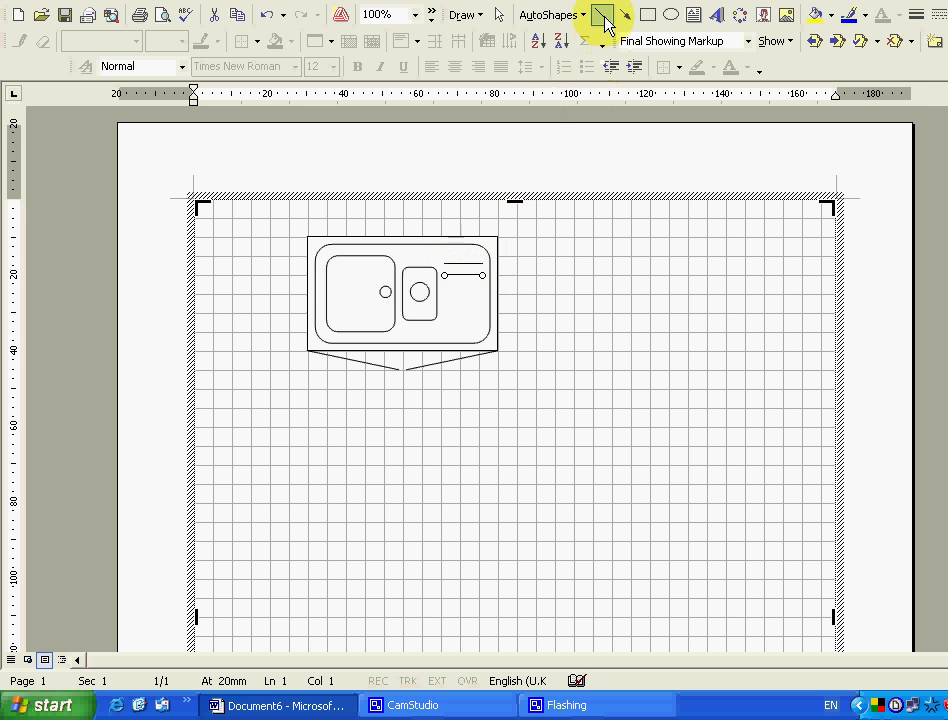
left_click_drag(441, 289, 483, 289)
Align and evenly space the three drainer lines, and add a fourth horizontal line beneath them
left_click(471, 318)
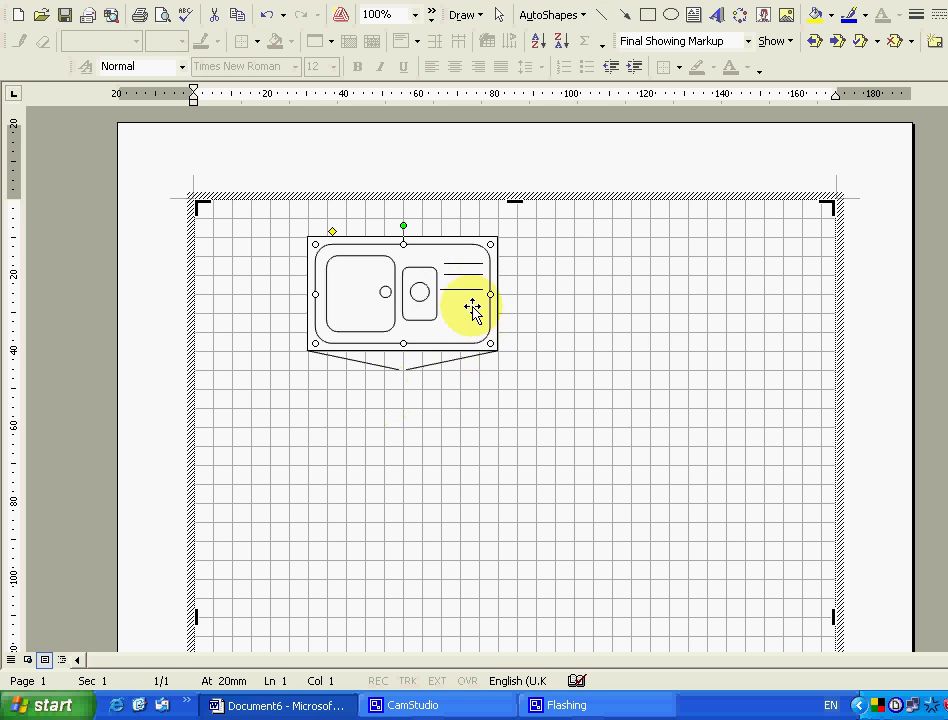
left_click(452, 289)
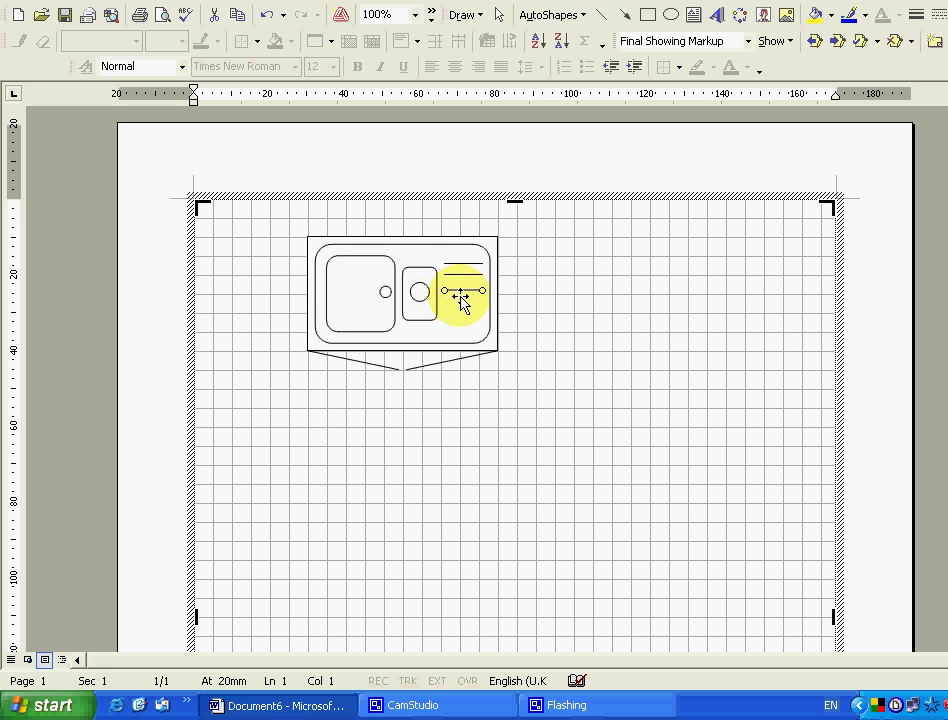
left_click(465, 281)
left_click(464, 275)
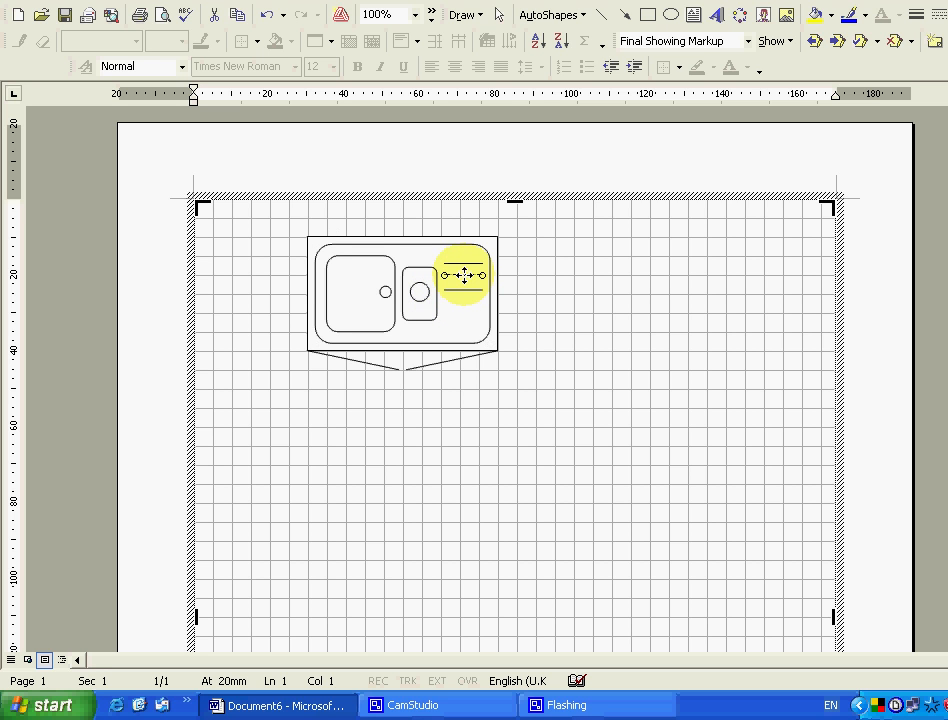
left_click_drag(464, 275, 464, 279)
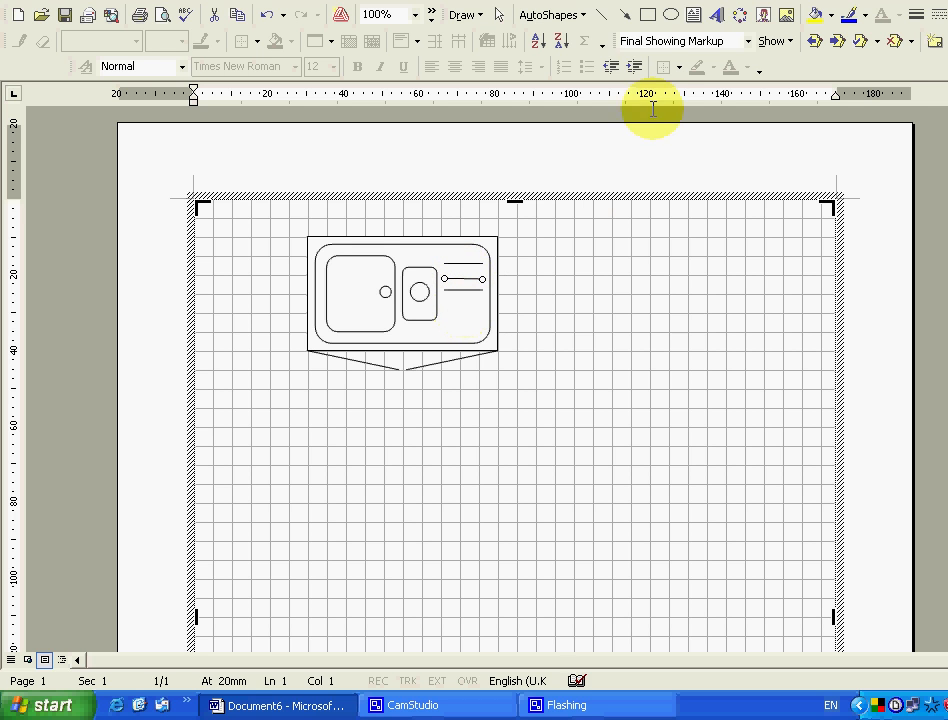
left_click(601, 14)
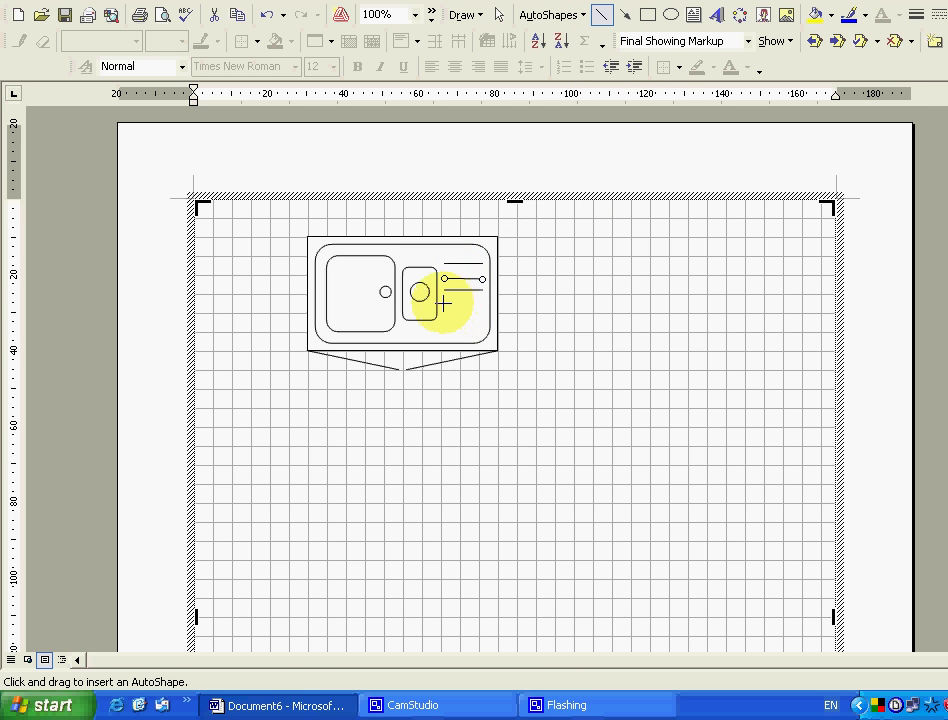
left_click_drag(445, 302, 479, 301)
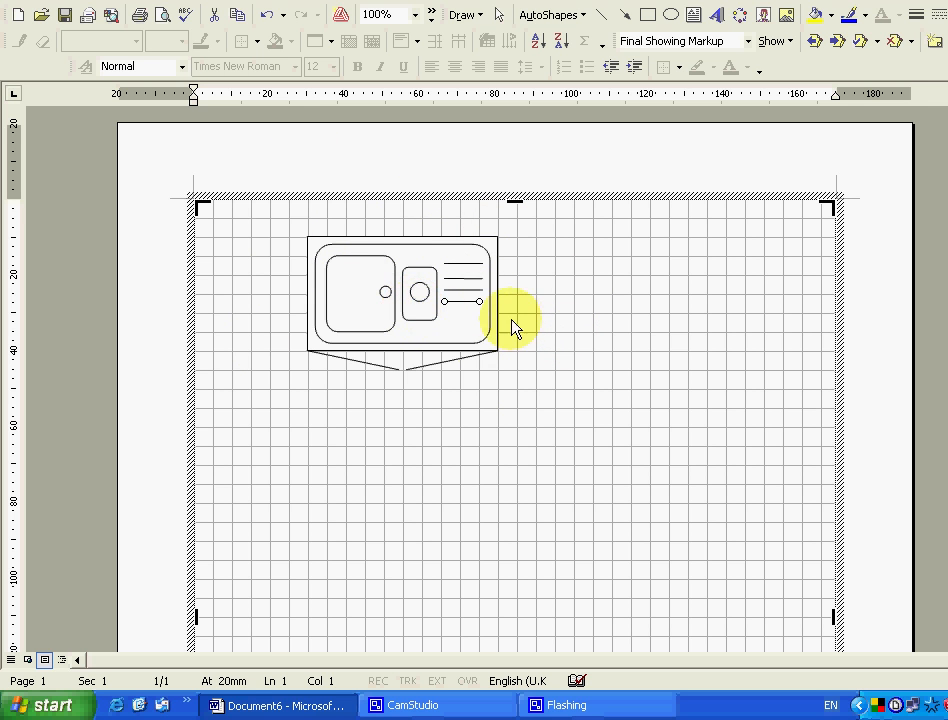
Select the sink outline with its bowls, drains and drainer lines, and move them together below and right of the unit's rectangle
left_click(356, 262)
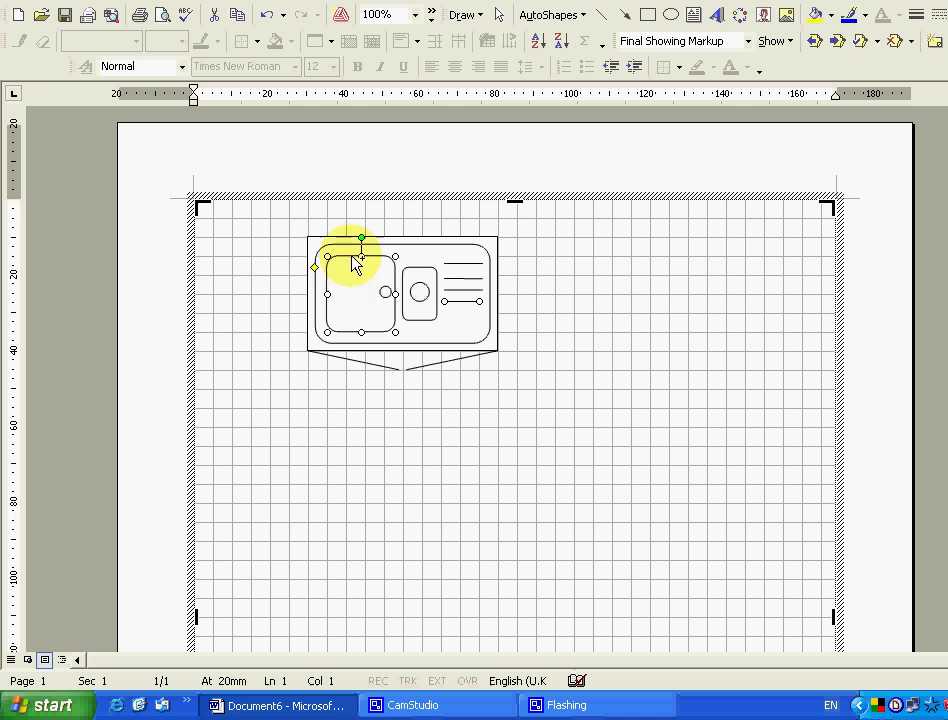
left_click(419, 290, "shift")
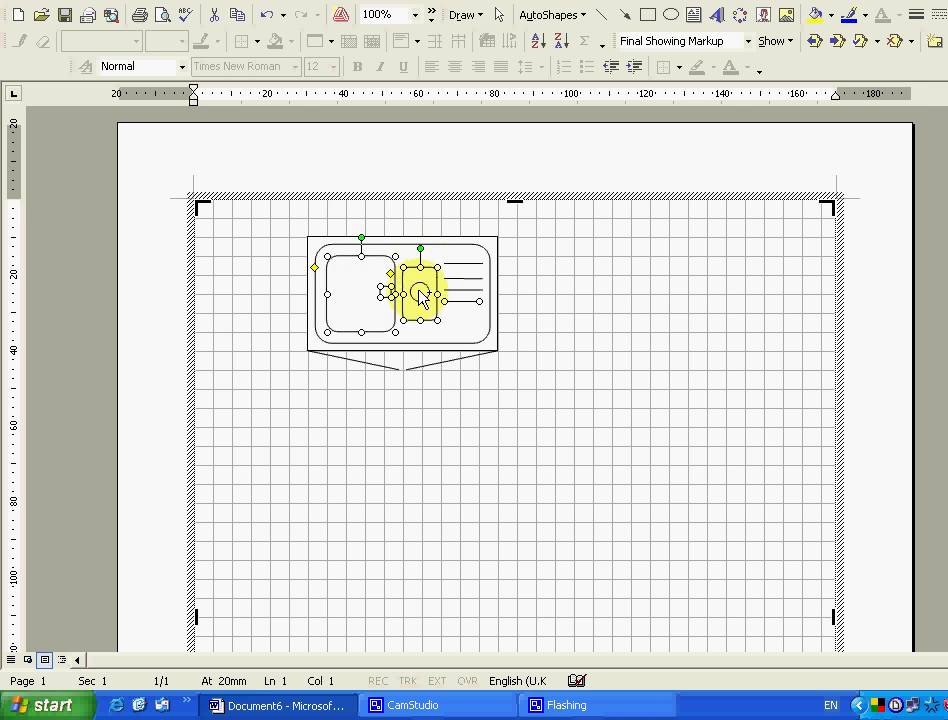
left_click(465, 290, "shift")
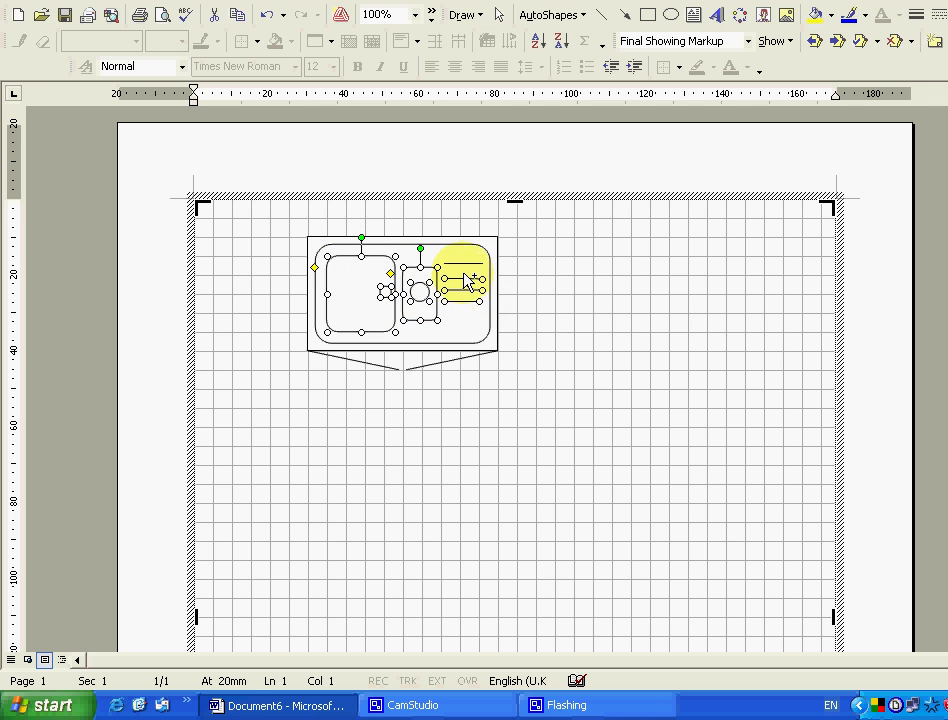
left_click(473, 259, "shift")
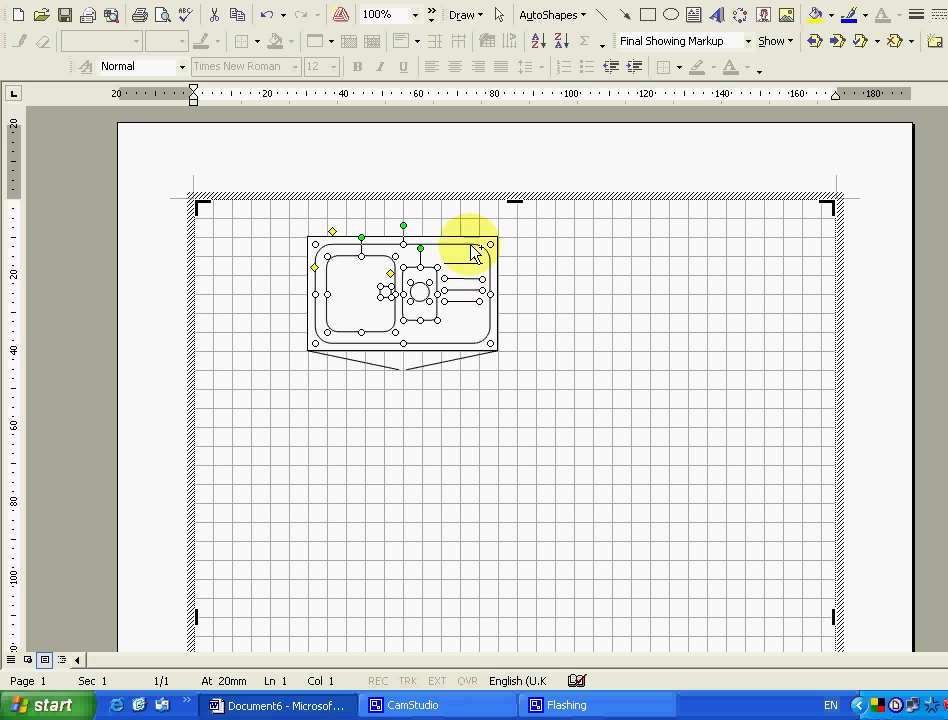
left_click(466, 267, "shift")
left_click(465, 270, "shift")
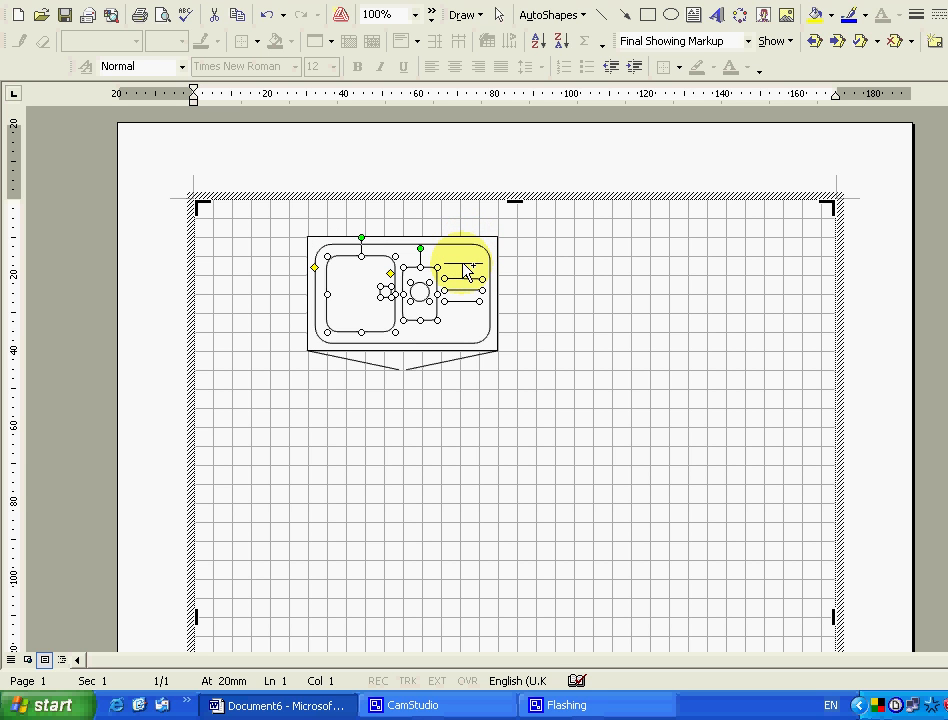
left_click(466, 251, "shift")
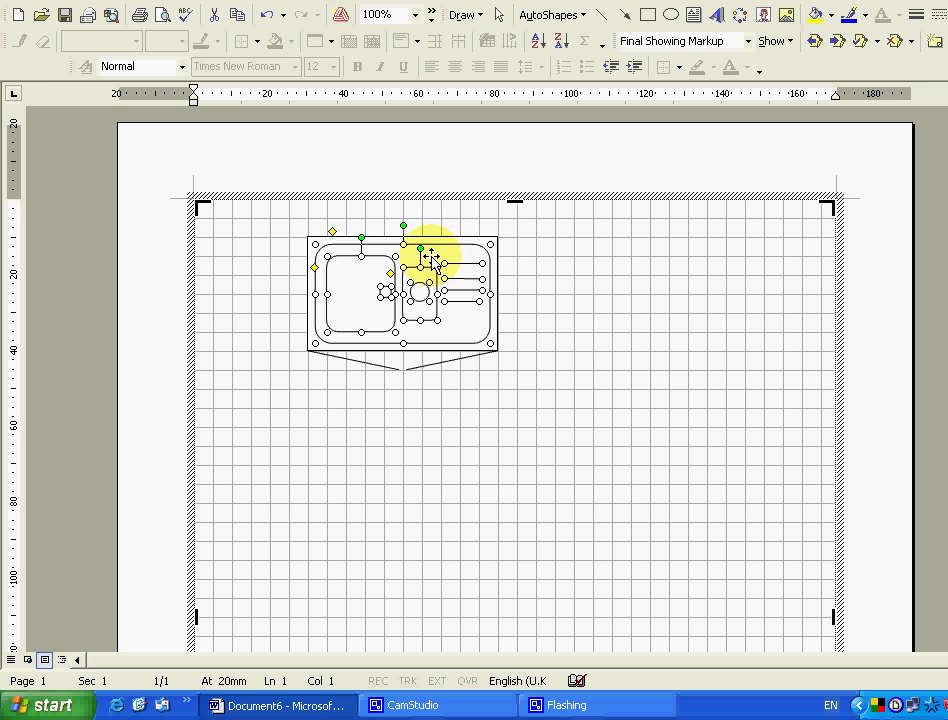
left_click_drag(432, 258, 558, 420)
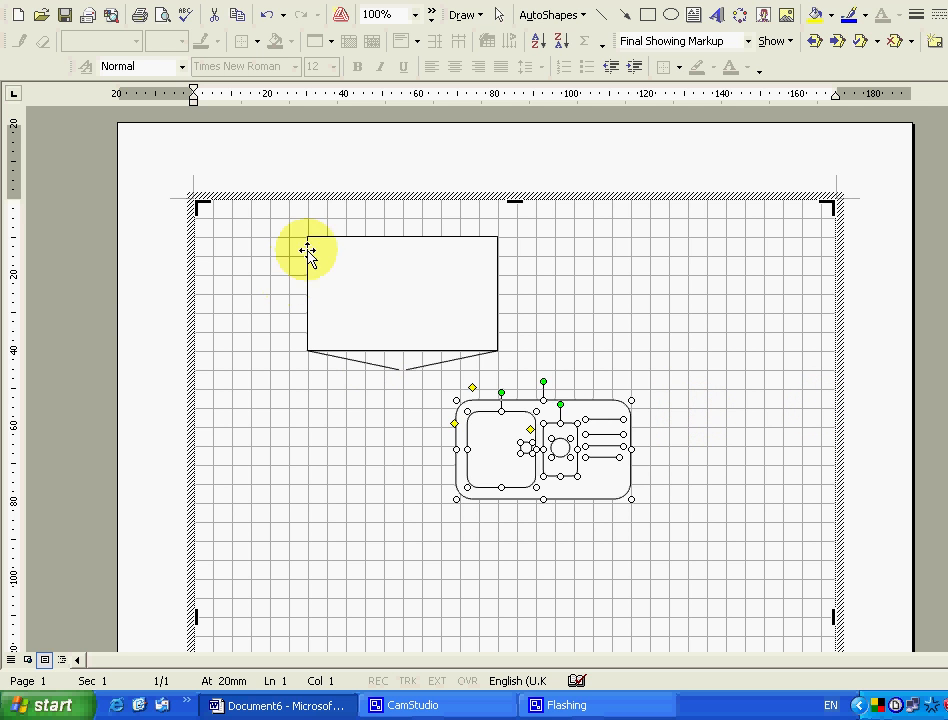
Reselect all the sink parts together, move them beside the unit's rectangle, and place them back inside it
left_click(706, 344)
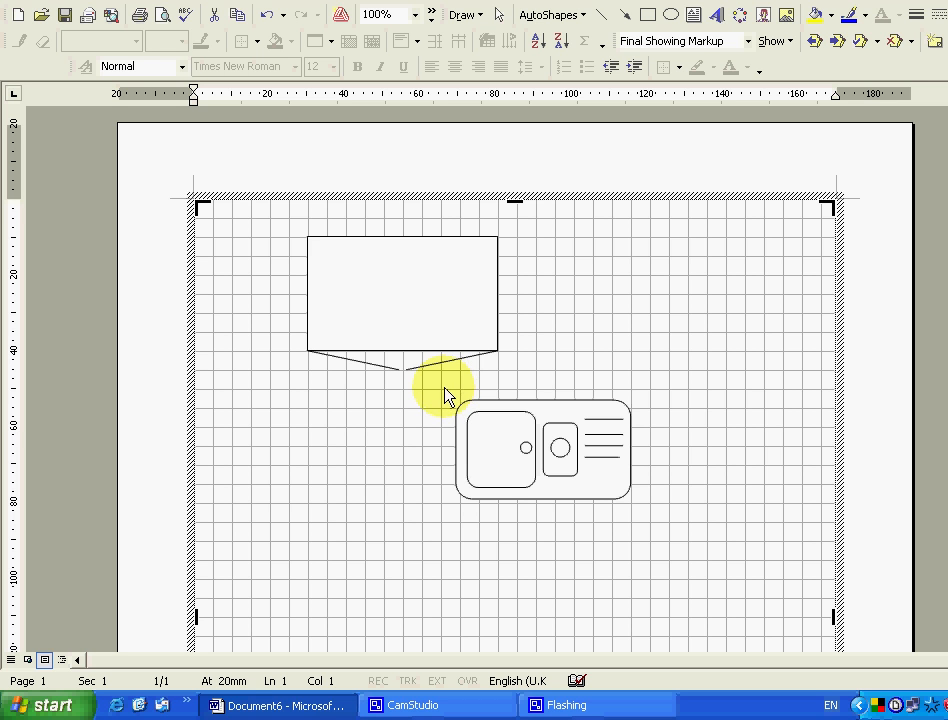
left_click_drag(444, 388, 662, 518)
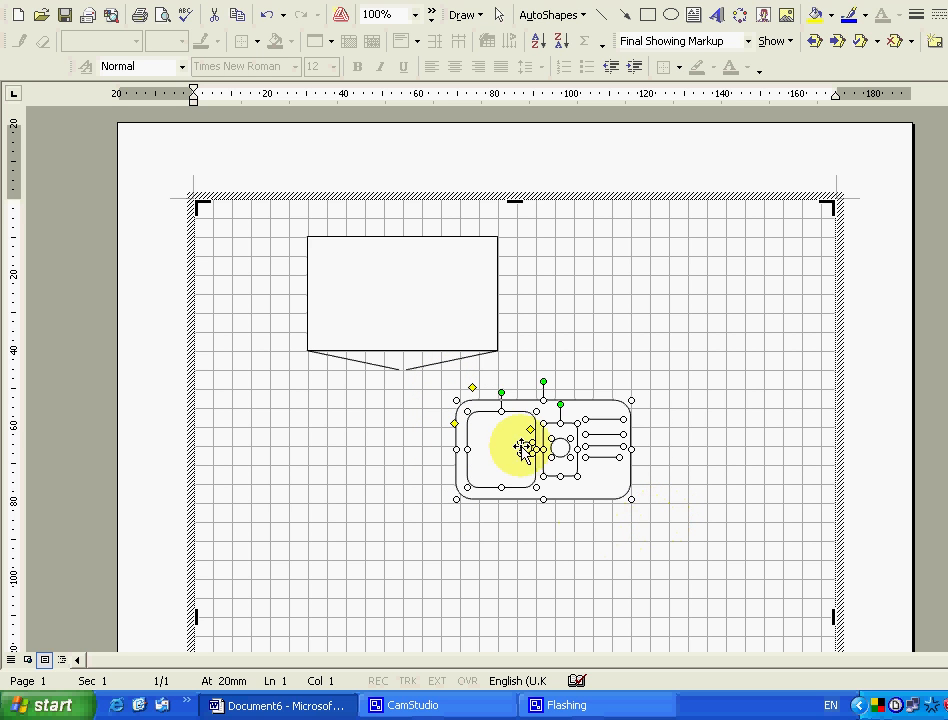
left_click_drag(498, 437, 600, 273)
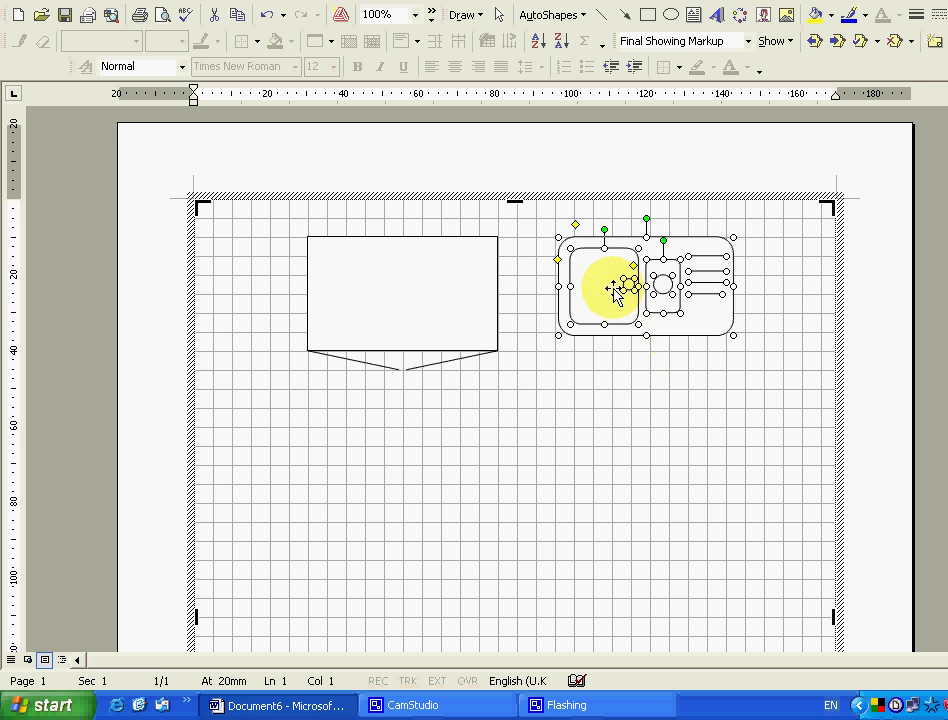
left_click_drag(704, 320, 465, 322)
left_click(716, 305)
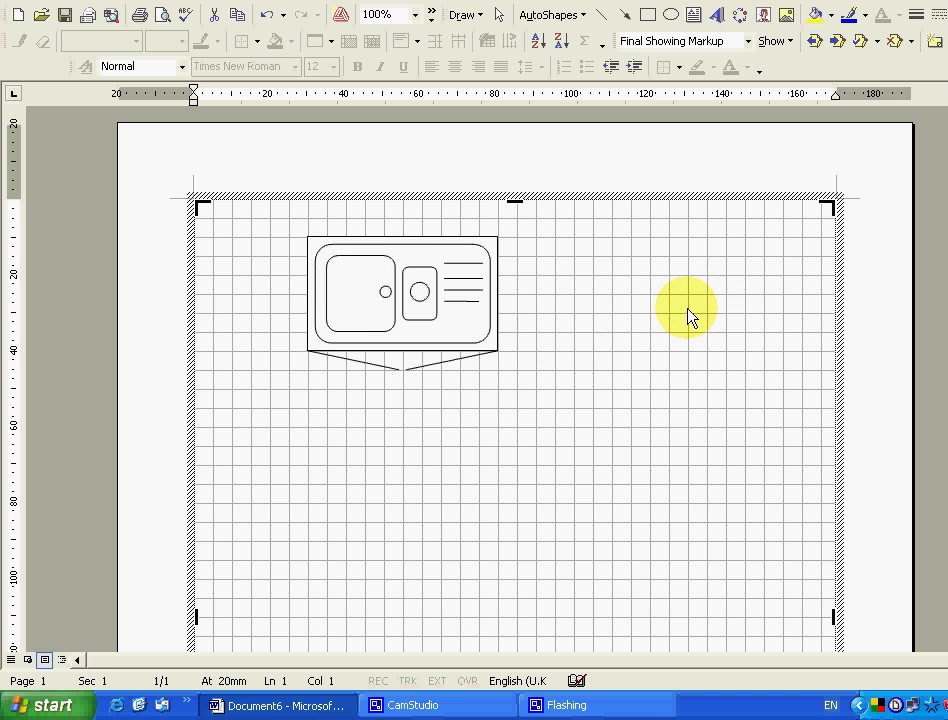
Draw a text box, enlarge it to about 70 by 45 mm, and position it below the sink unit, offset to the right
left_click(693, 15)
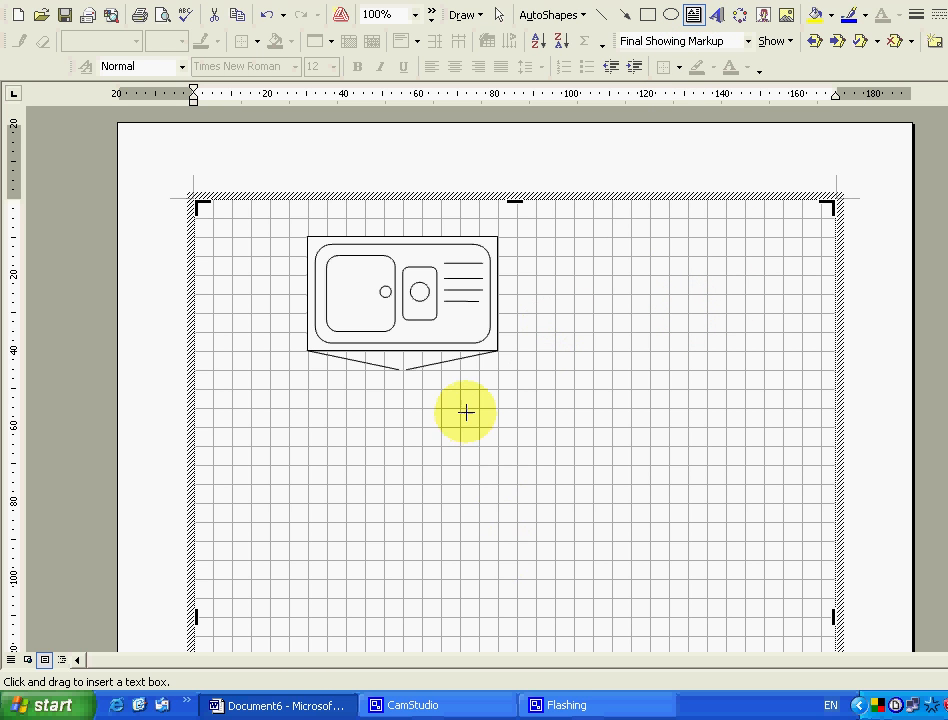
left_click_drag(459, 406, 650, 528)
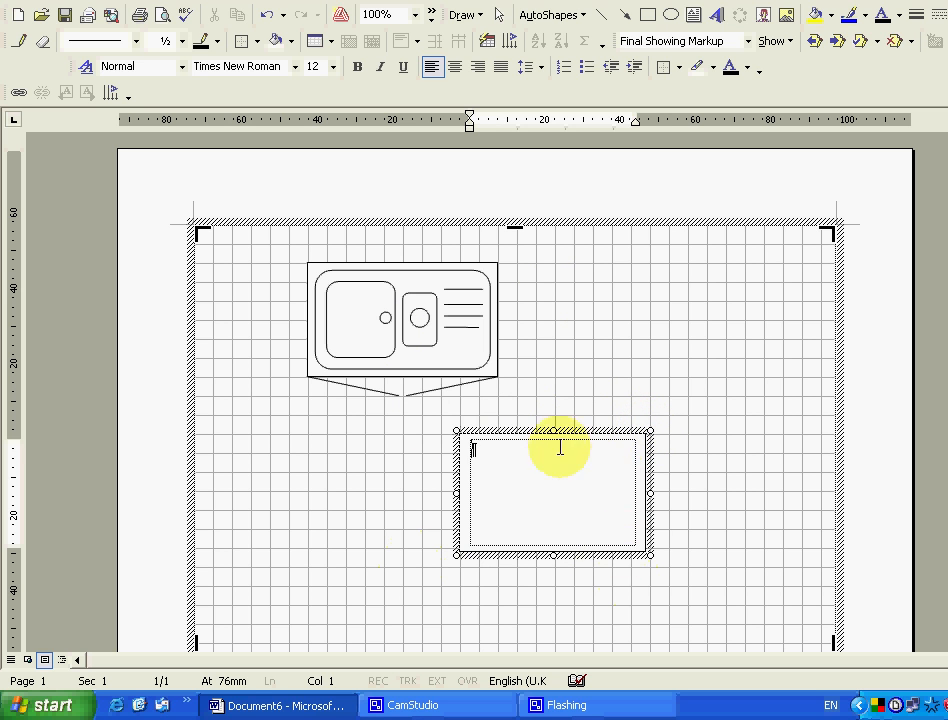
left_click_drag(652, 493, 727, 501)
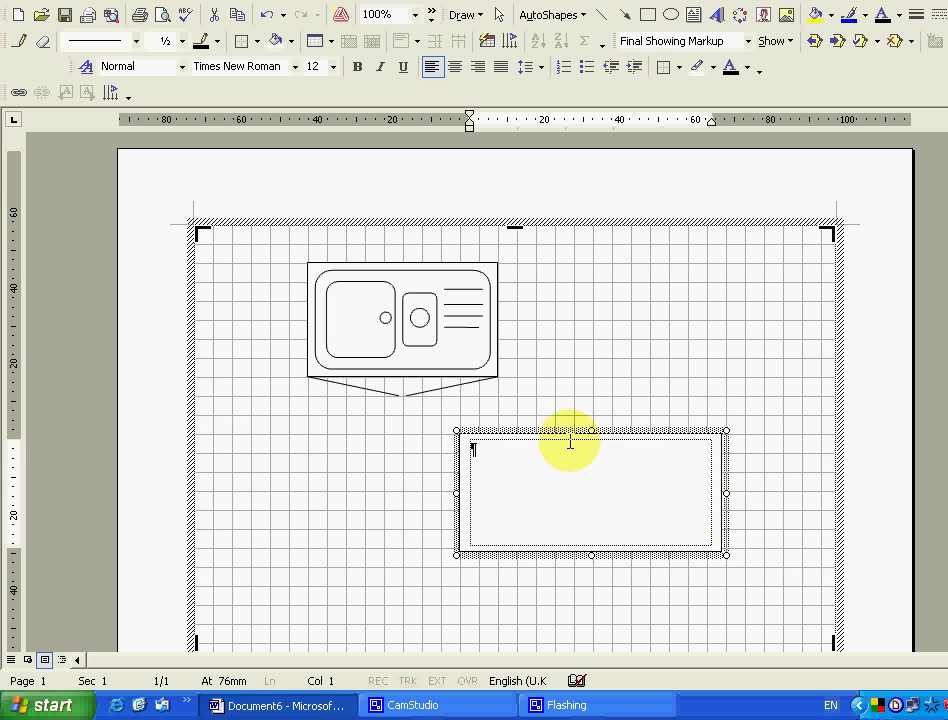
left_click_drag(591, 430, 592, 384)
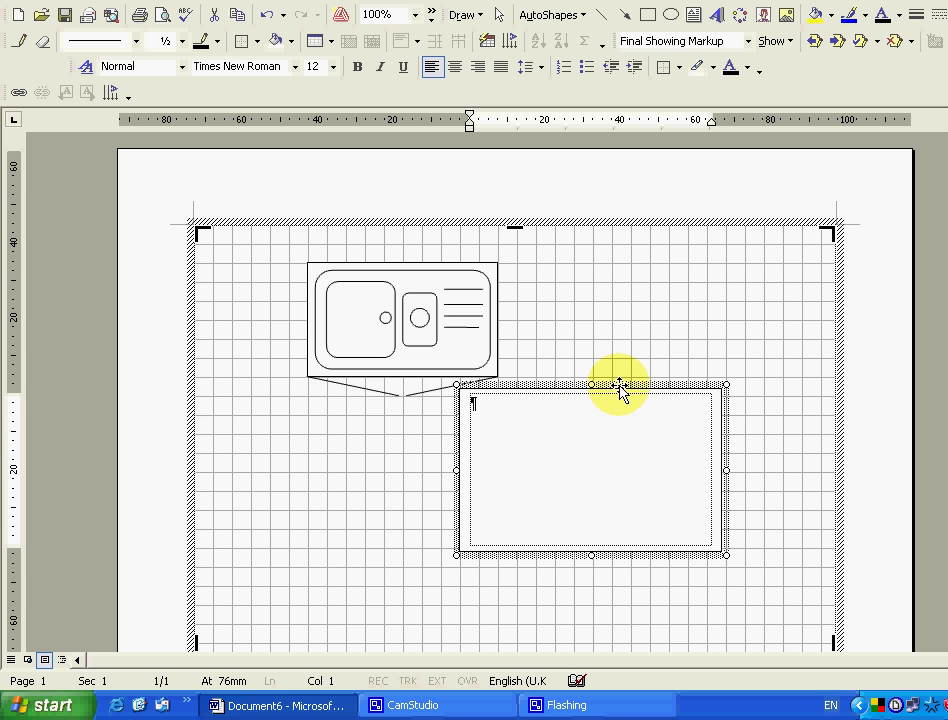
left_click_drag(622, 387, 585, 441)
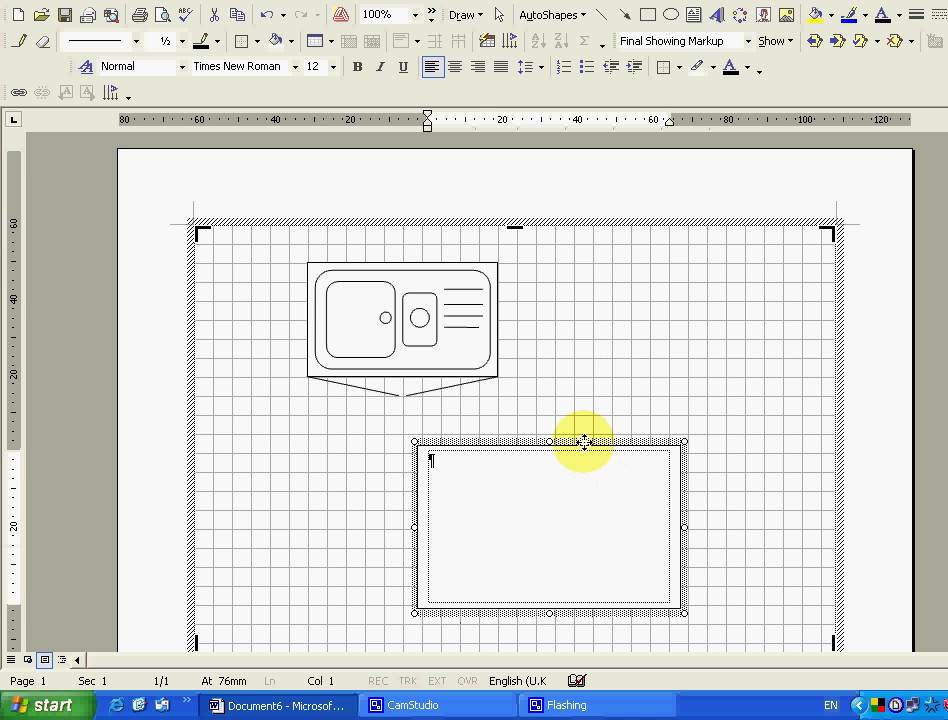
Enter "Text box" in the new box and format the words as bold, italic, underlined 14 pt Georgia
left_click(436, 459)
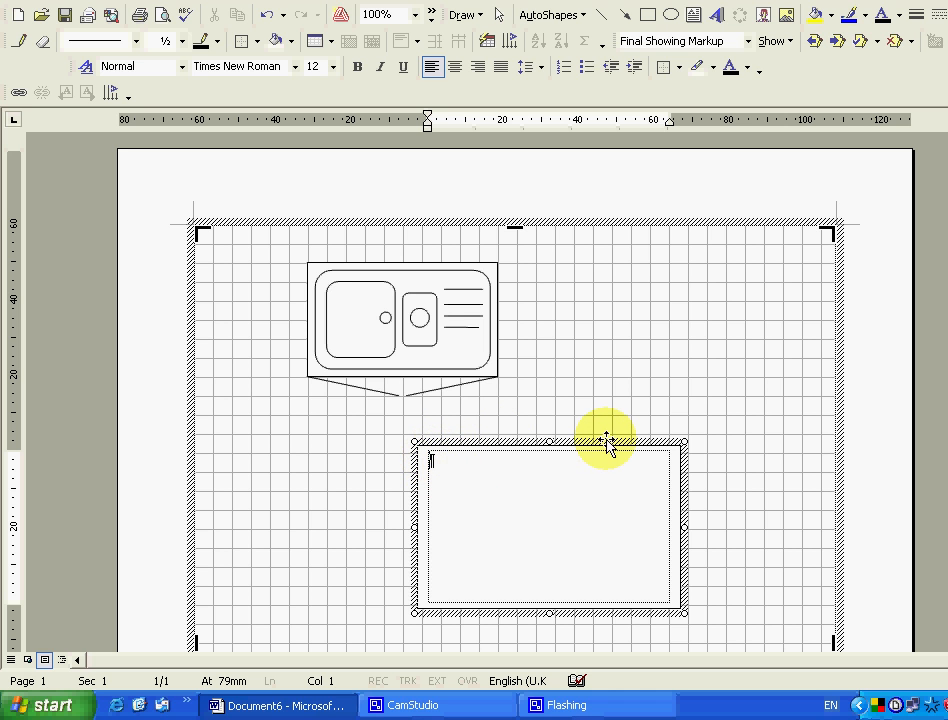
type("text")
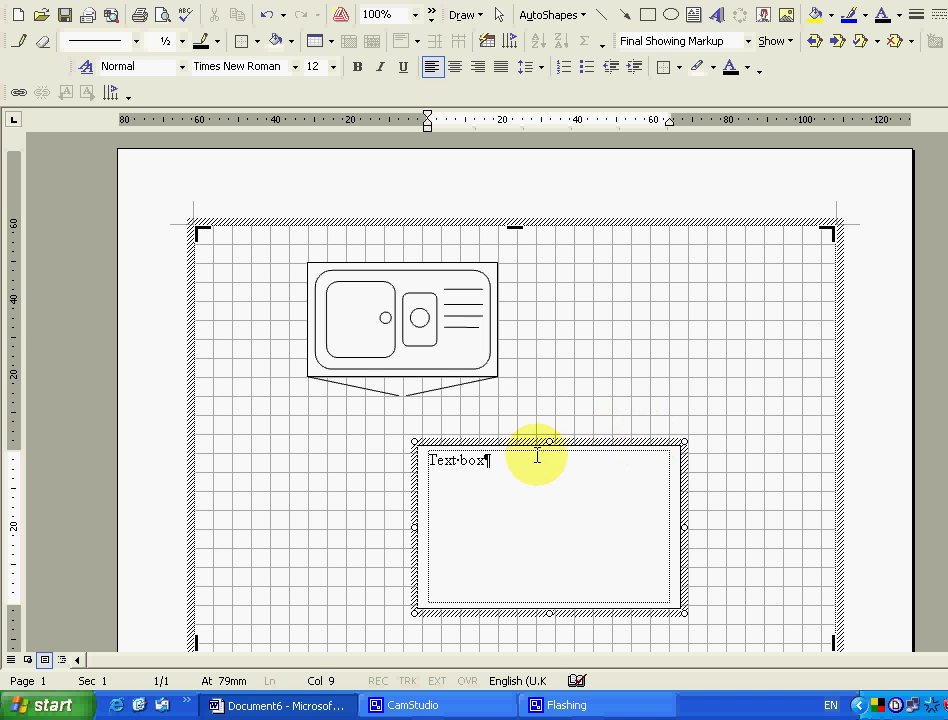
left_click_drag(484, 459, 426, 459)
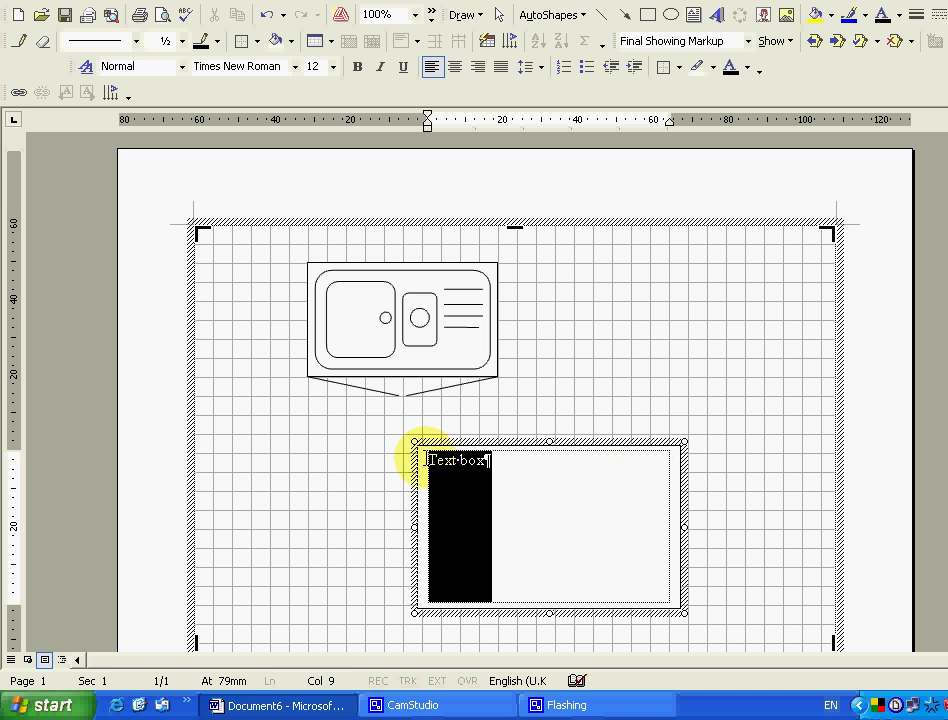
left_click(358, 68)
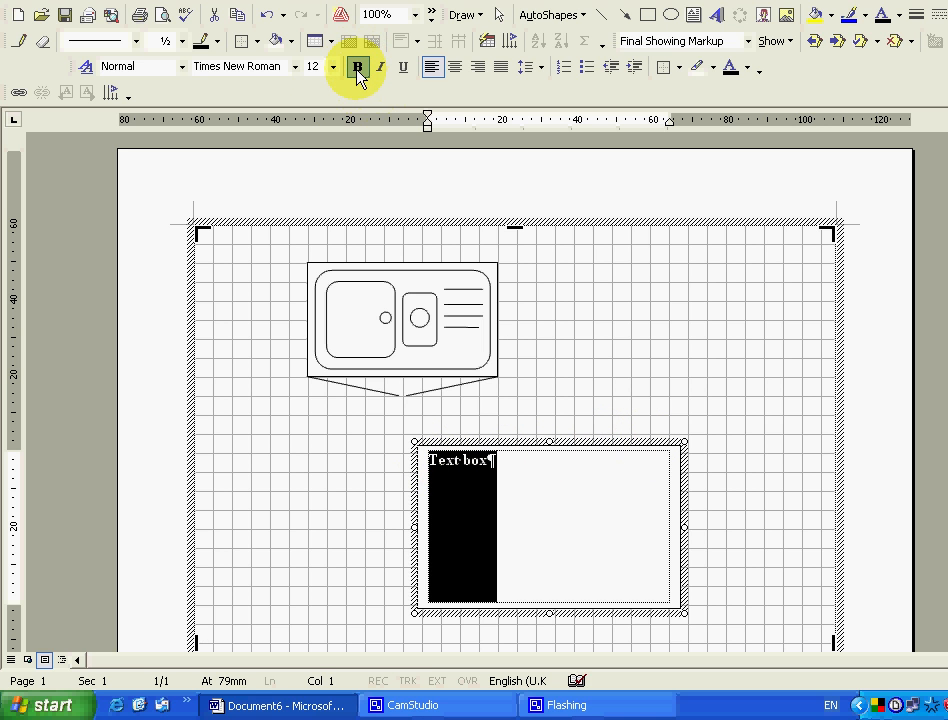
left_click(380, 68)
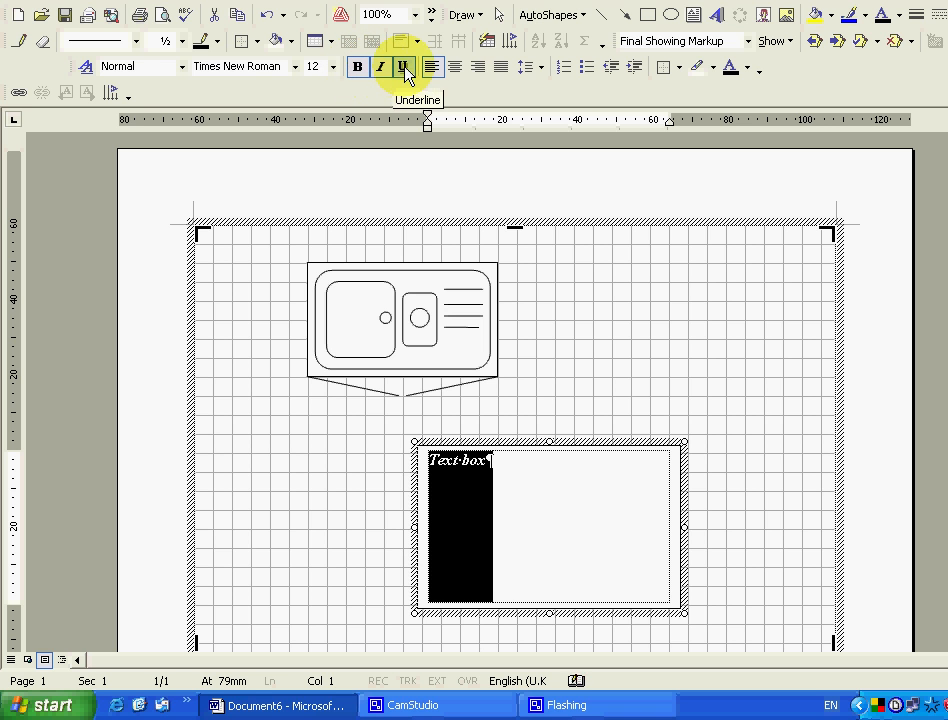
left_click(404, 68)
left_click(332, 67)
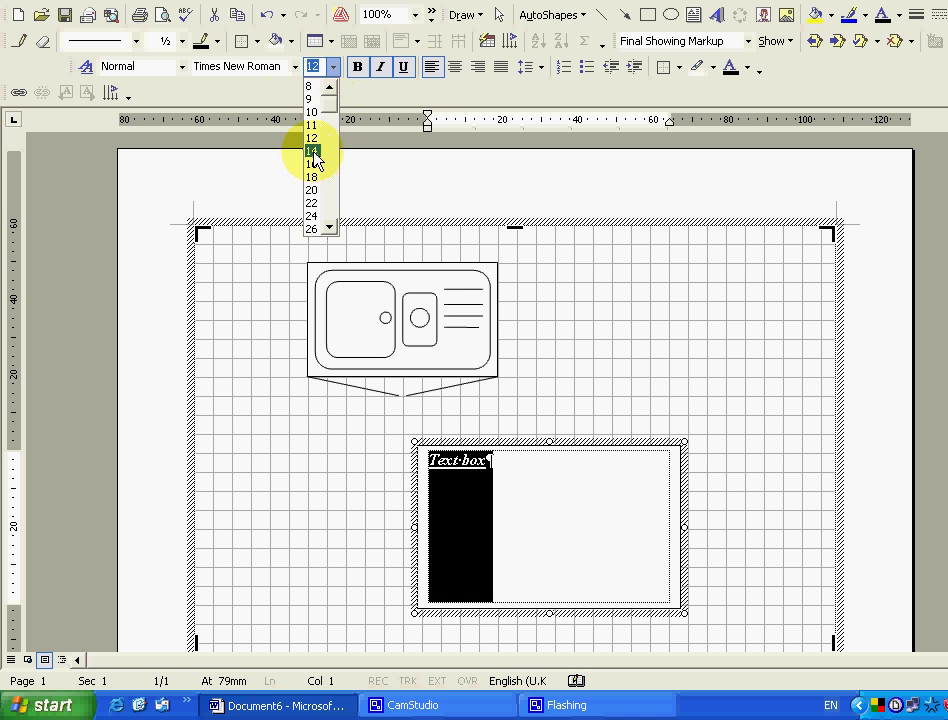
left_click(313, 152)
left_click(295, 66)
left_click(275, 89)
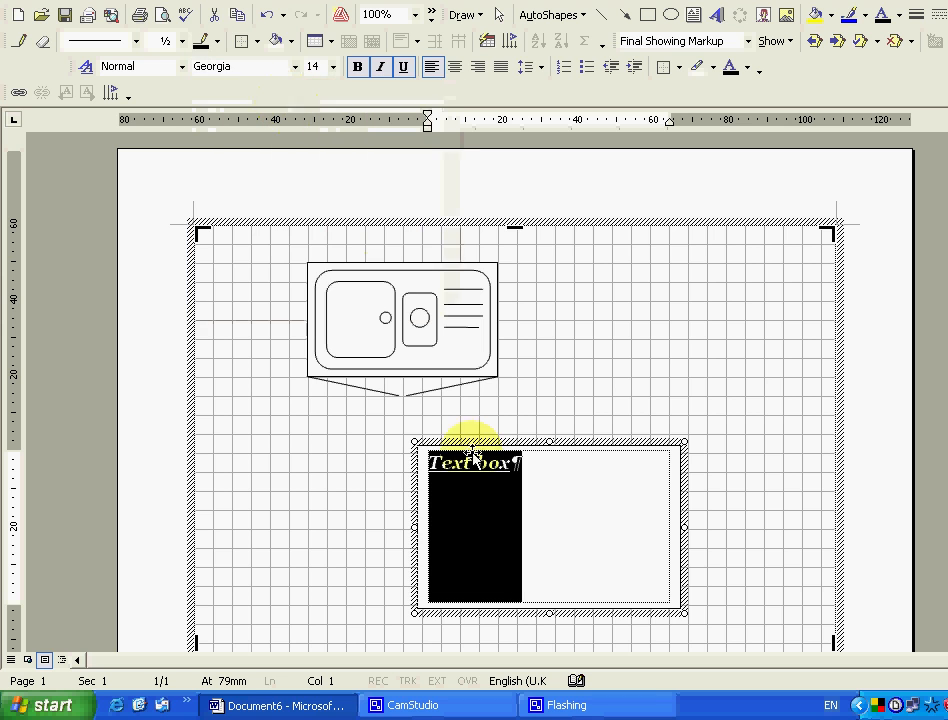
left_click(556, 499)
left_click(705, 442)
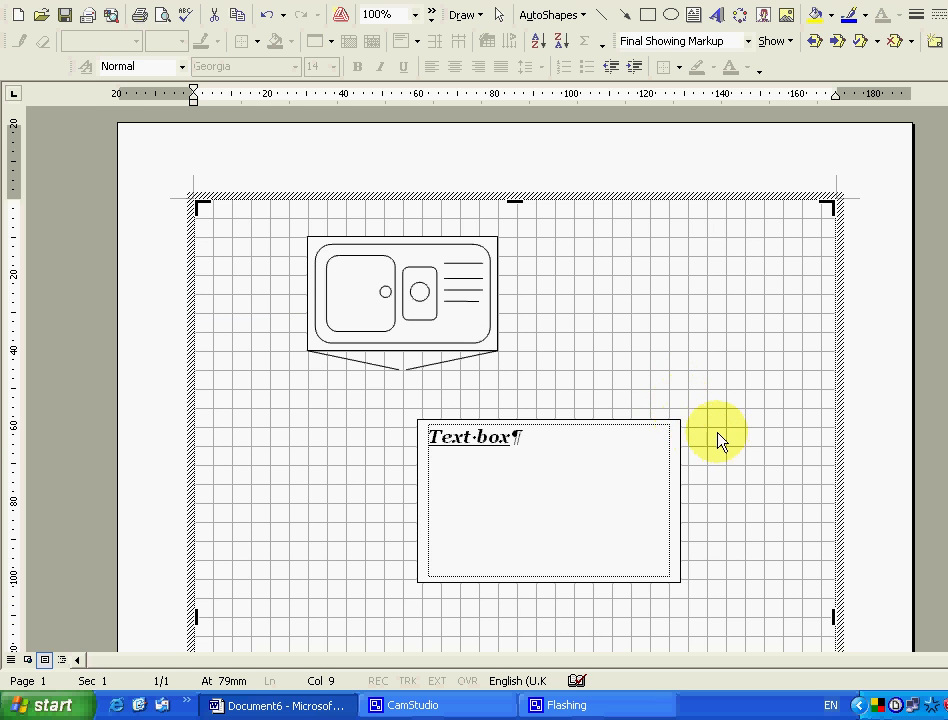
Shorten the text box to about 17 mm high and check the page in print preview
left_click(563, 540)
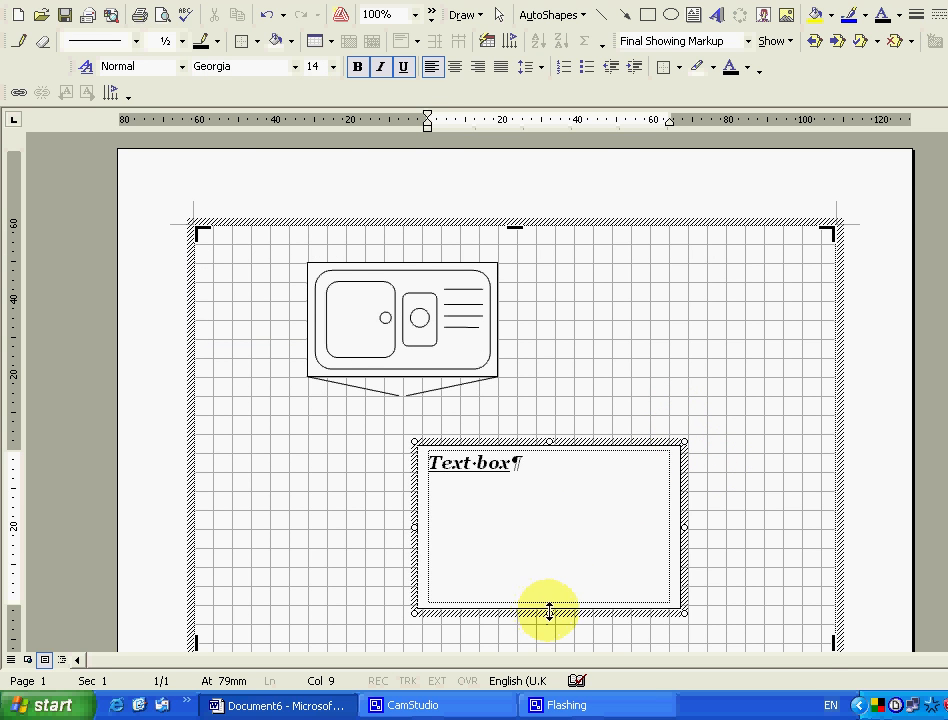
left_click_drag(549, 610, 542, 508)
left_click(736, 387)
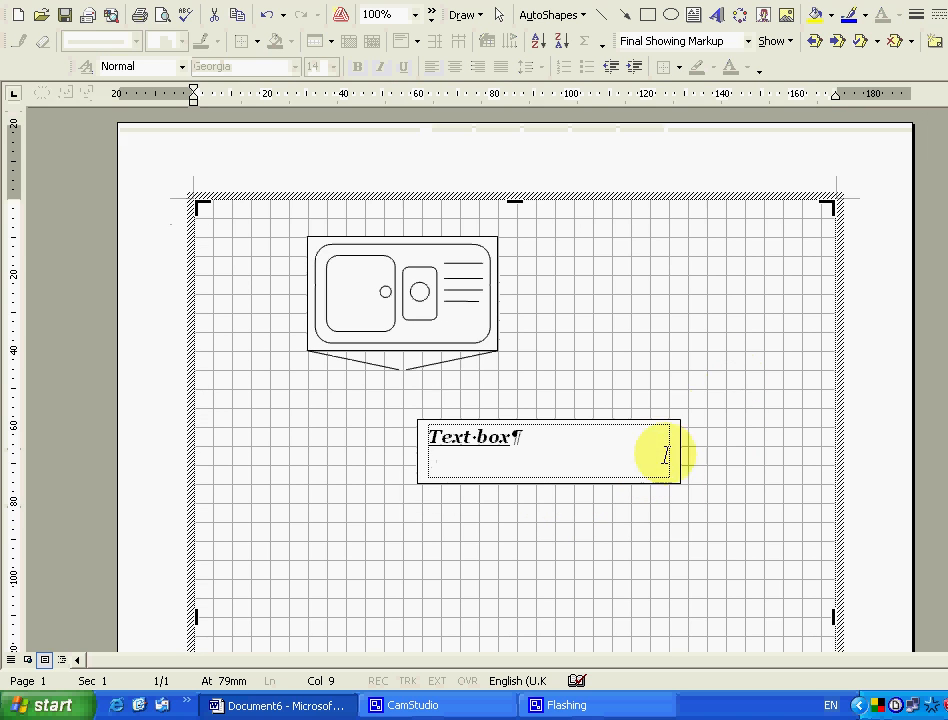
left_click(161, 15)
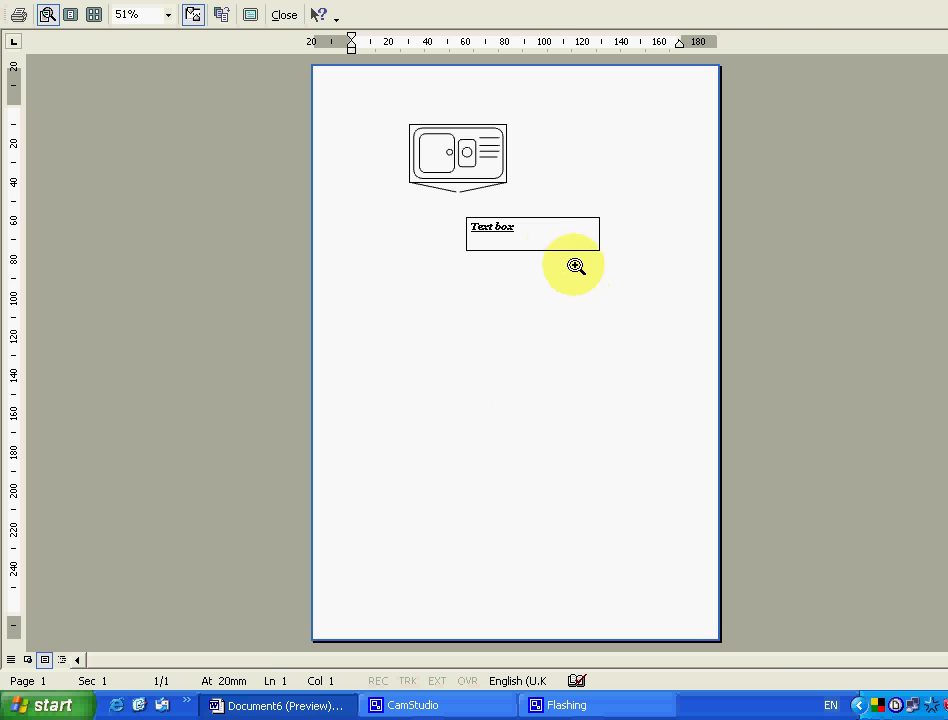
left_click(282, 15)
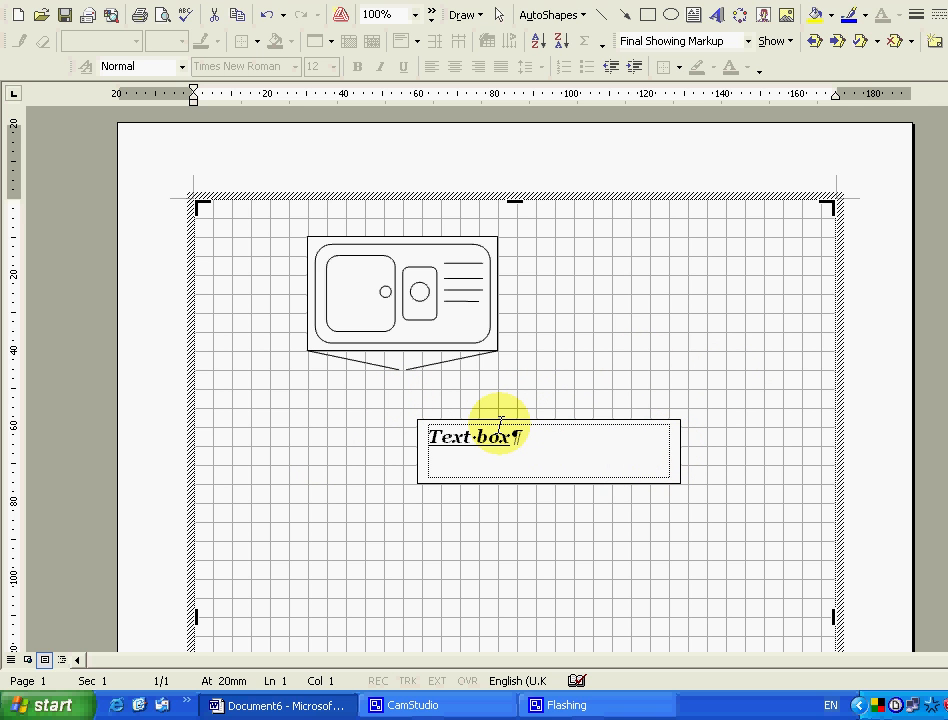
Remove the text box's outline by setting its line colour to No Line
left_click(678, 440)
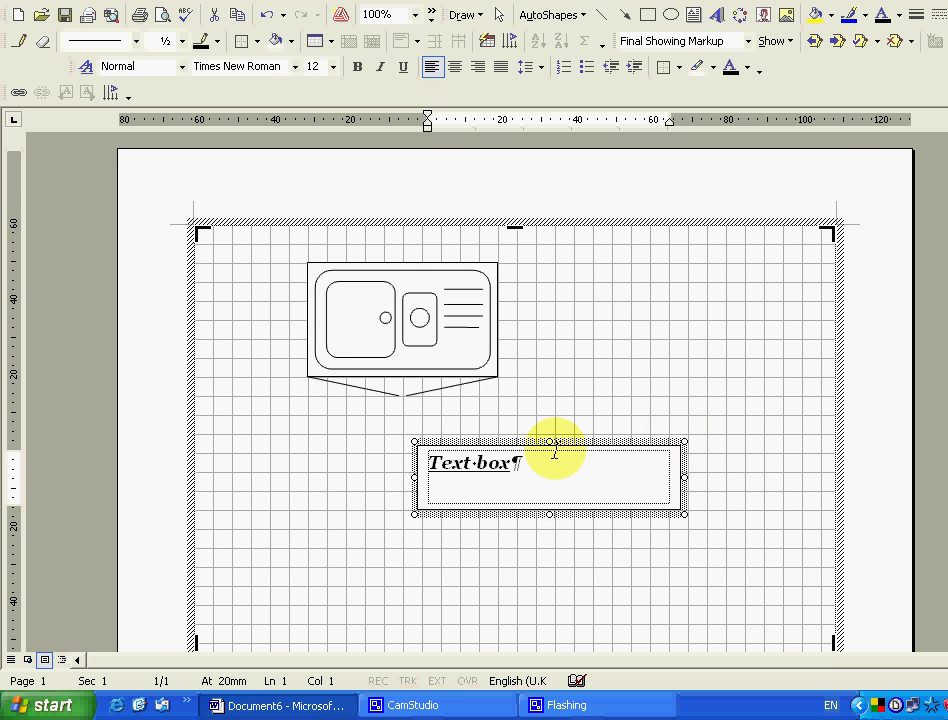
right_click(609, 445)
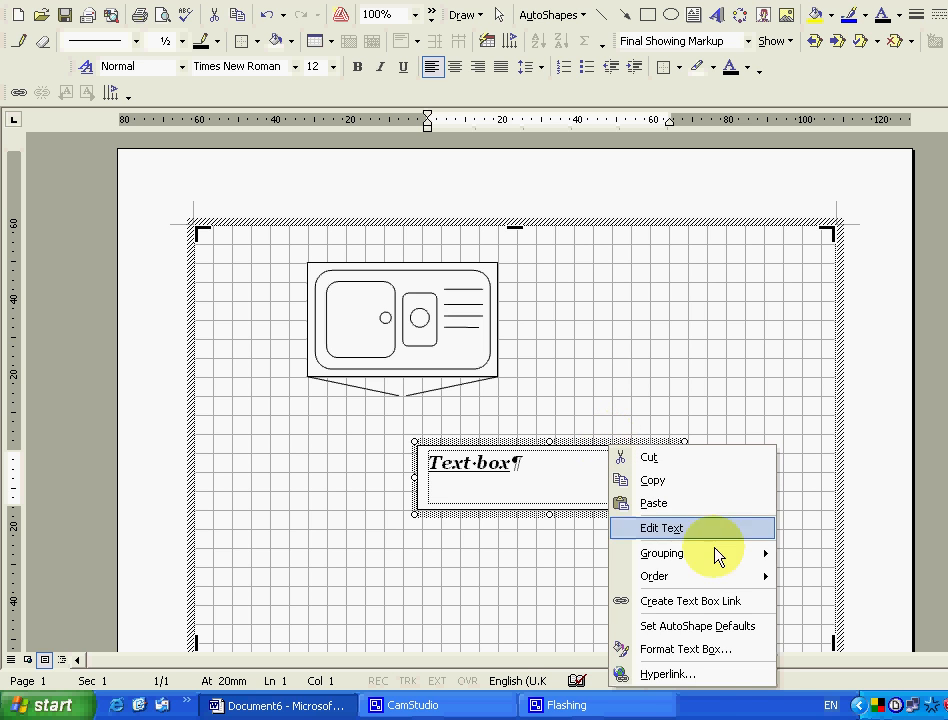
left_click(711, 652)
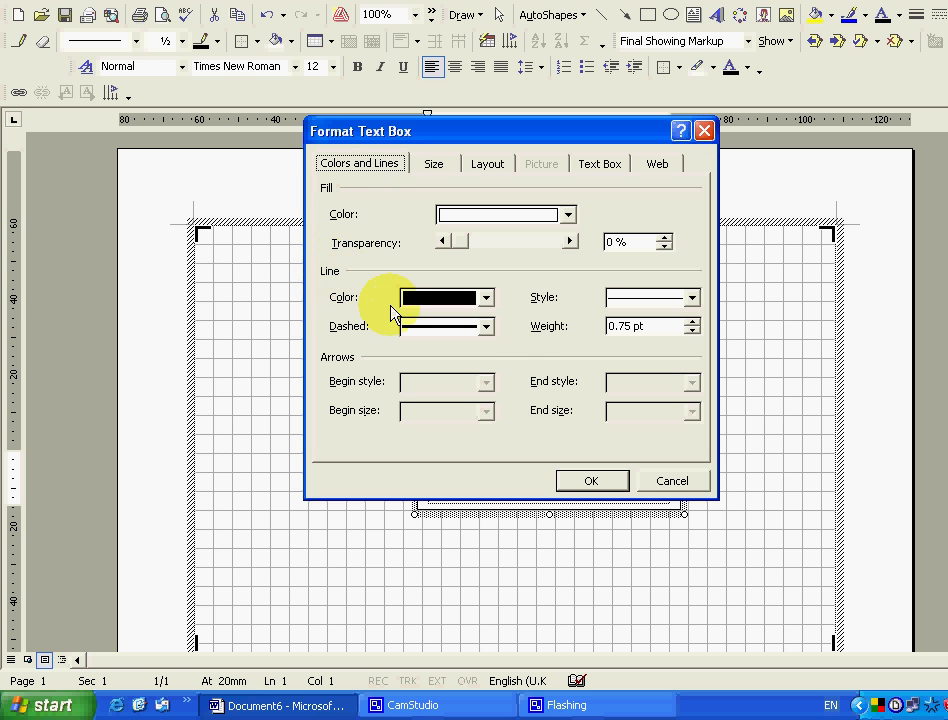
left_click(489, 299)
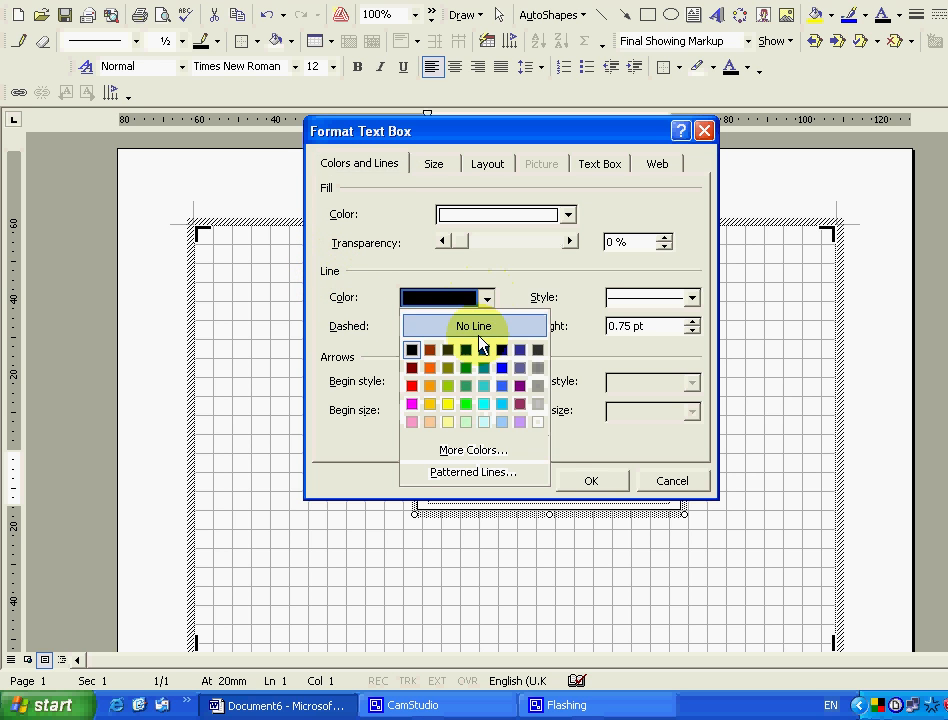
left_click(478, 328)
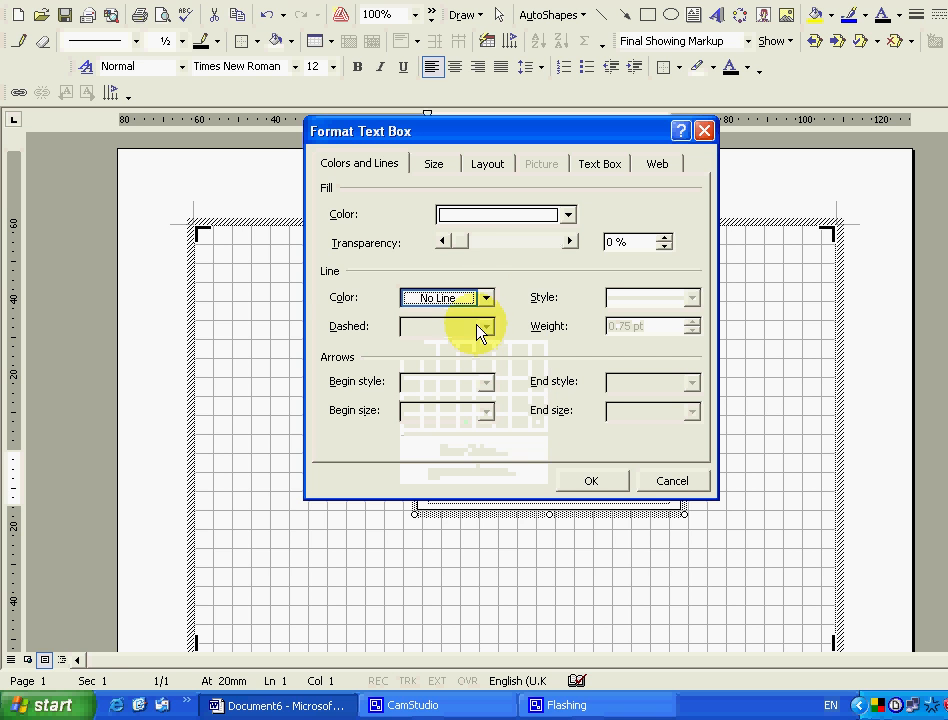
left_click(596, 488)
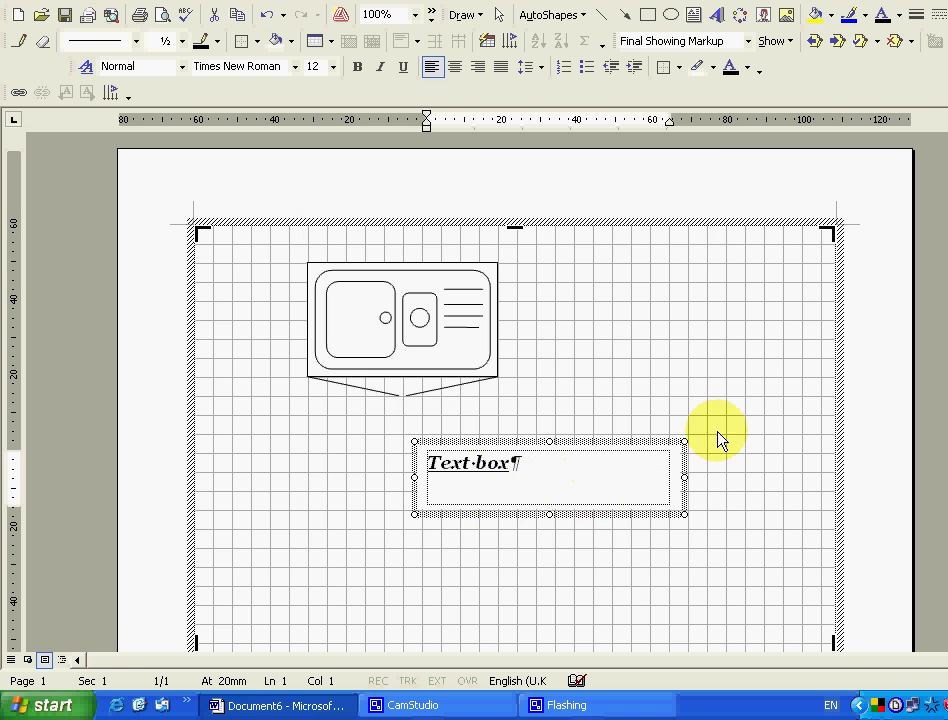
left_click(674, 543)
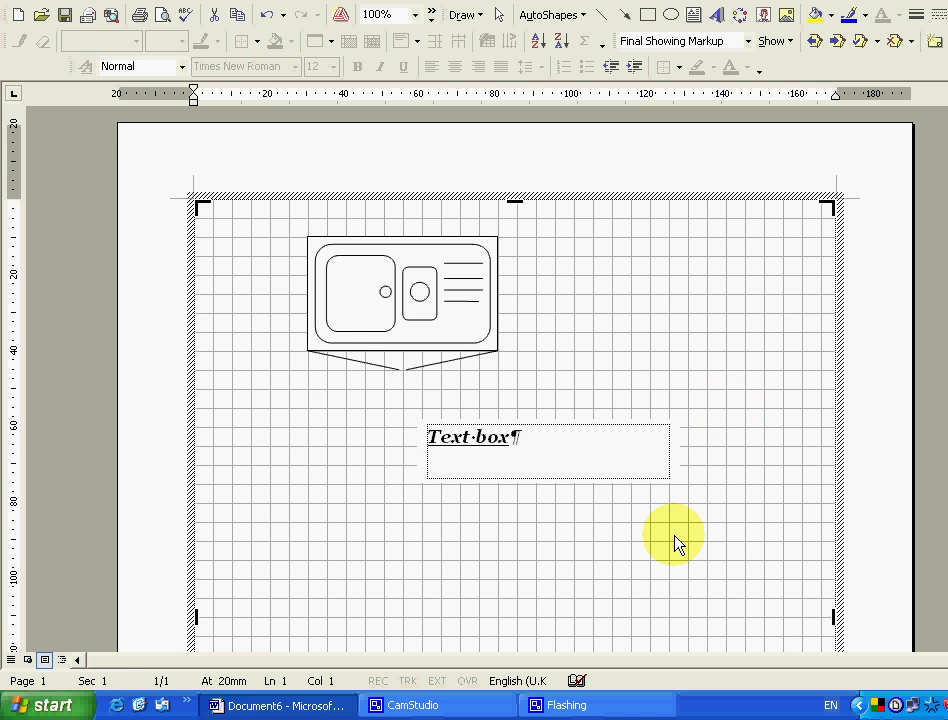
Check the borderless text box in print preview at 100%, and return to the drawing to edit the text box
left_click(163, 16)
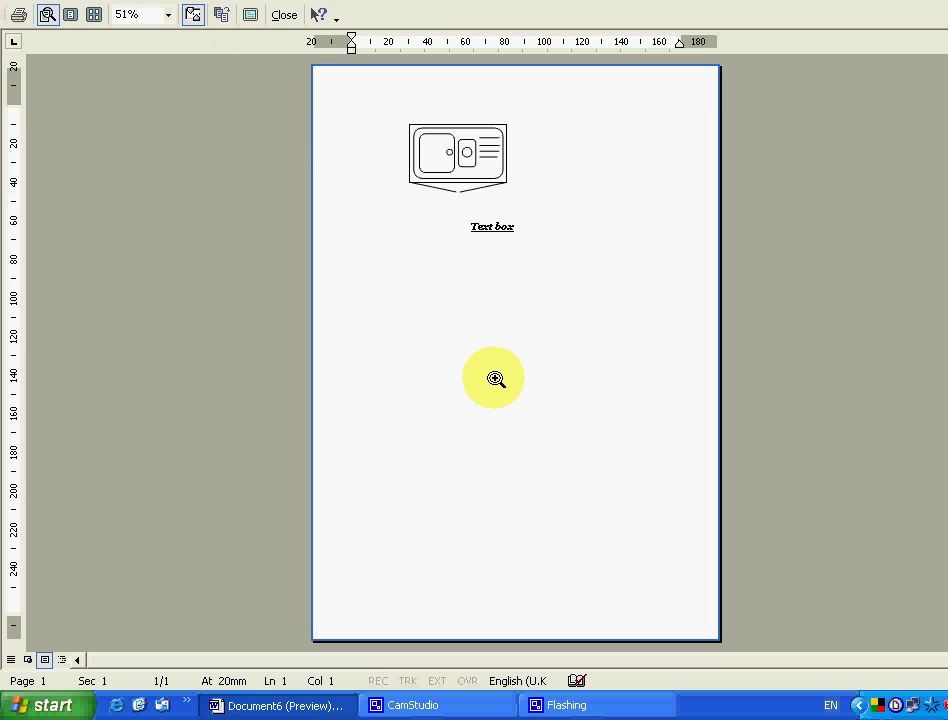
left_click(530, 256)
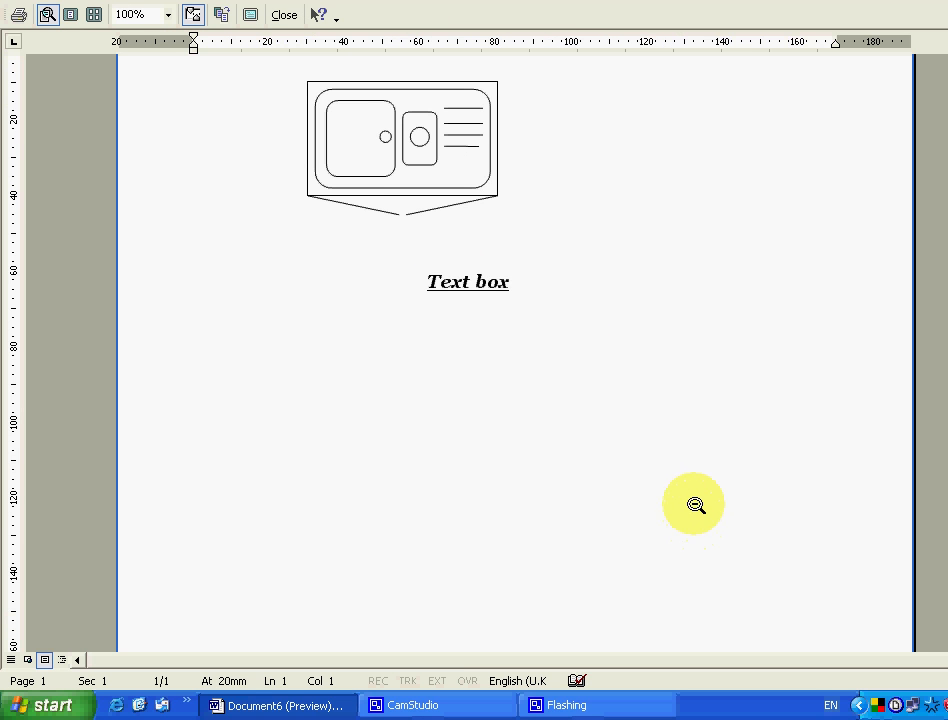
scroll(694, 504, "up", 2)
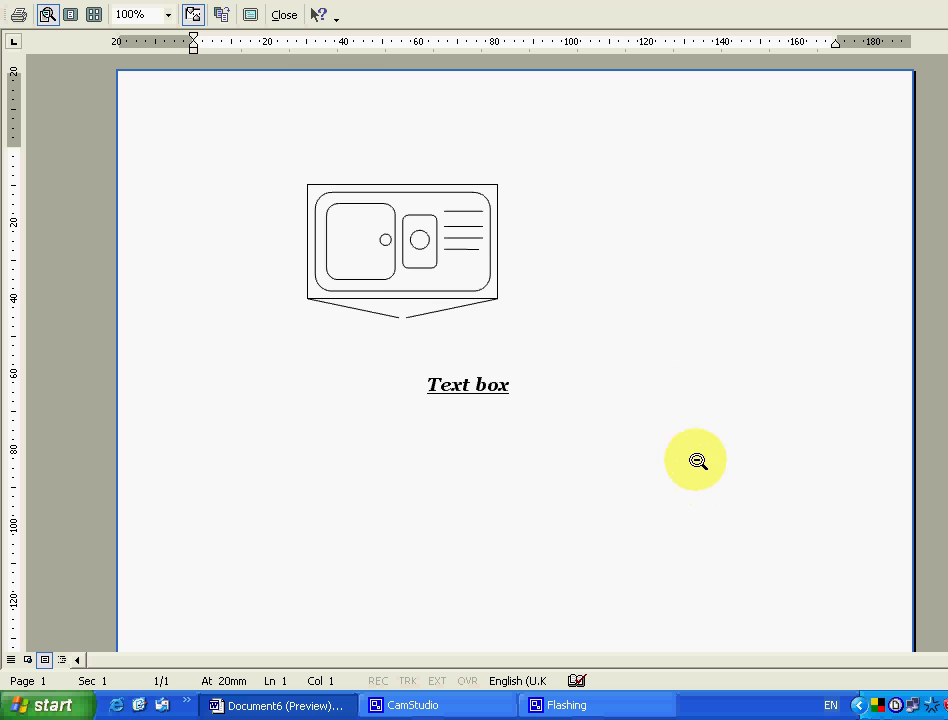
left_click(284, 15)
left_click(597, 473)
left_click(600, 473)
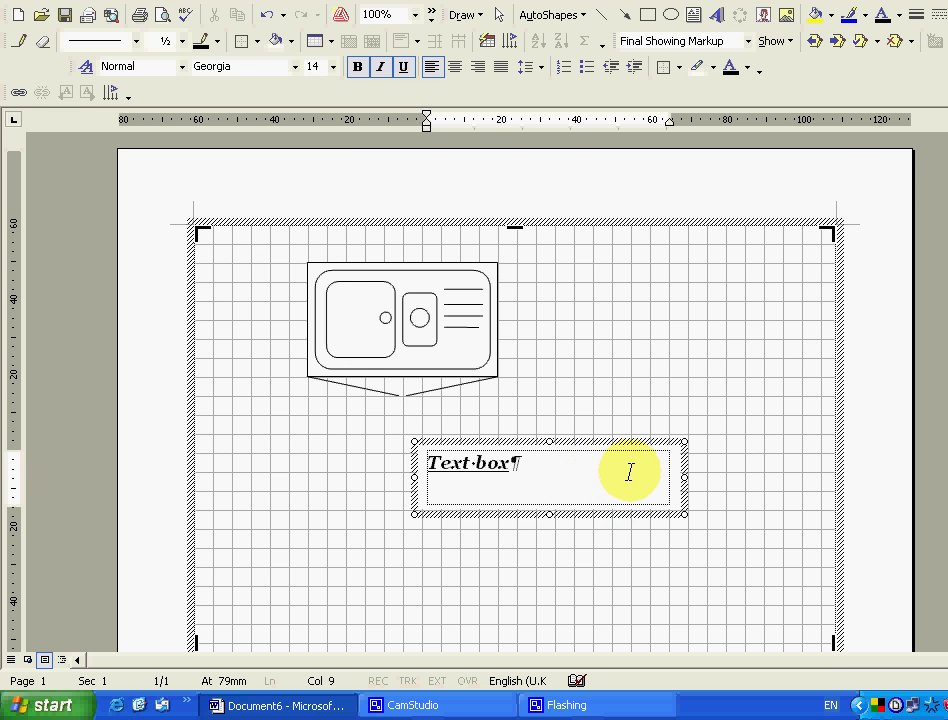